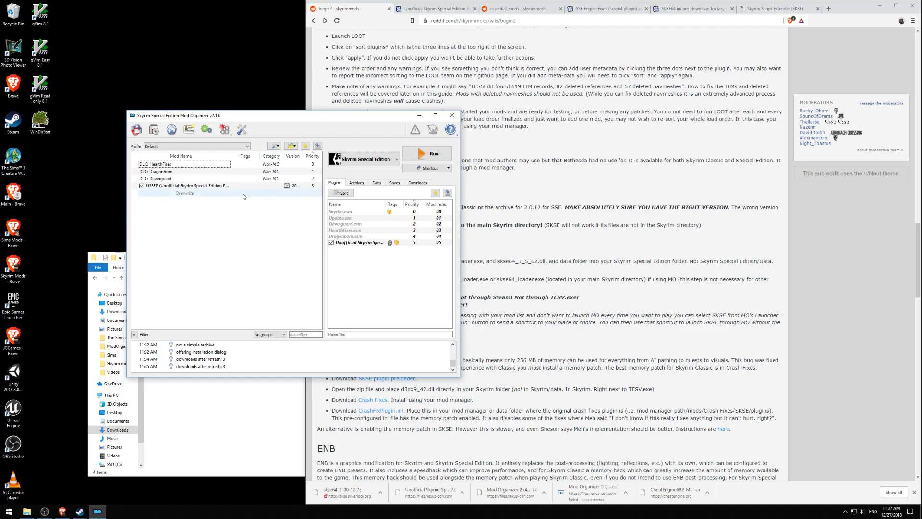
# - Sort the mod list by mod name and widen the Mod Name column so the full names fit
pyautogui.click(223, 156)
pyautogui.moveTo(231, 156); pyautogui.dragTo(246, 155)
# - Review the SKSE installation section of the beginner's guide, the SKSE64 ini mod page and the SE build entry on the SKSE download page
pyautogui.click(393, 16)
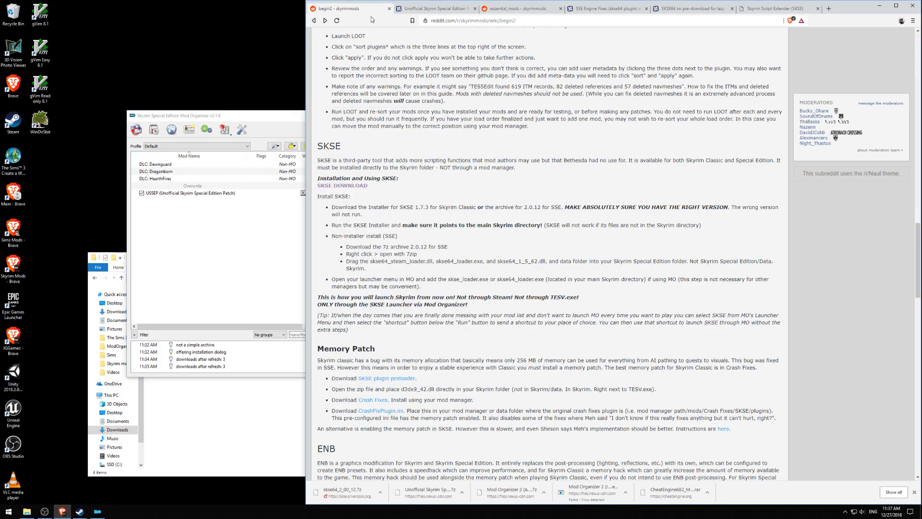
pyautogui.scroll(20, 346, 46)
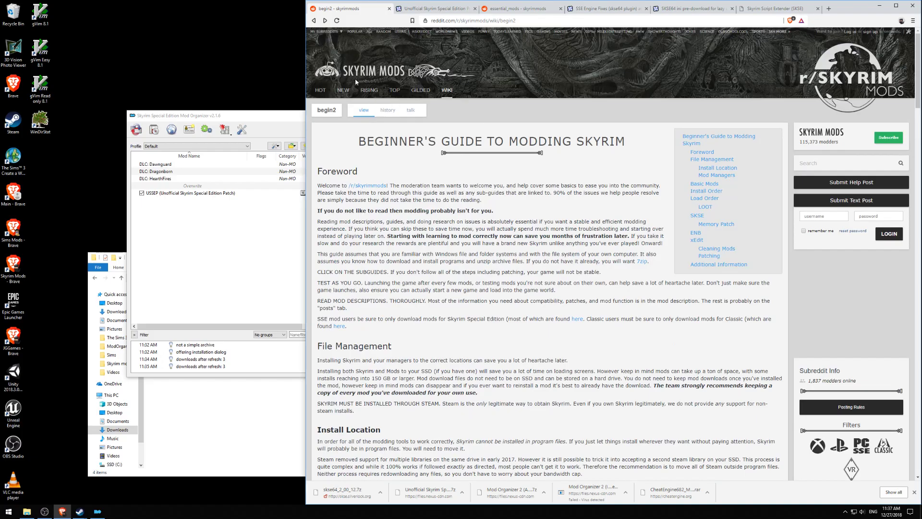
pyautogui.scroll(-20, 486, 215)
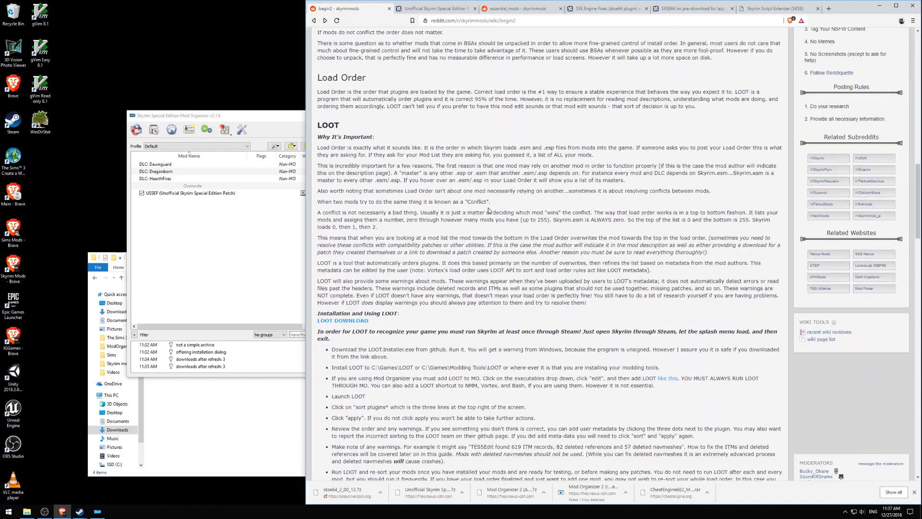
pyautogui.scroll(-8, 488, 210)
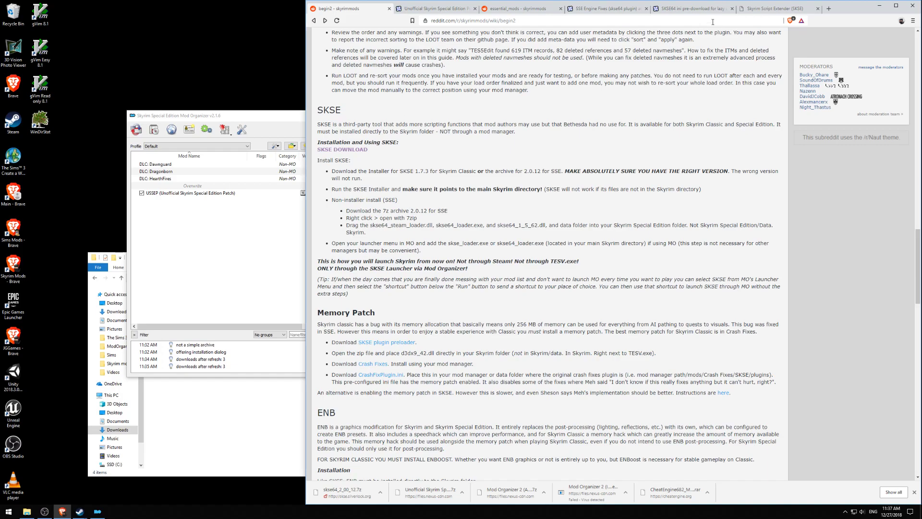
pyautogui.click(686, 12)
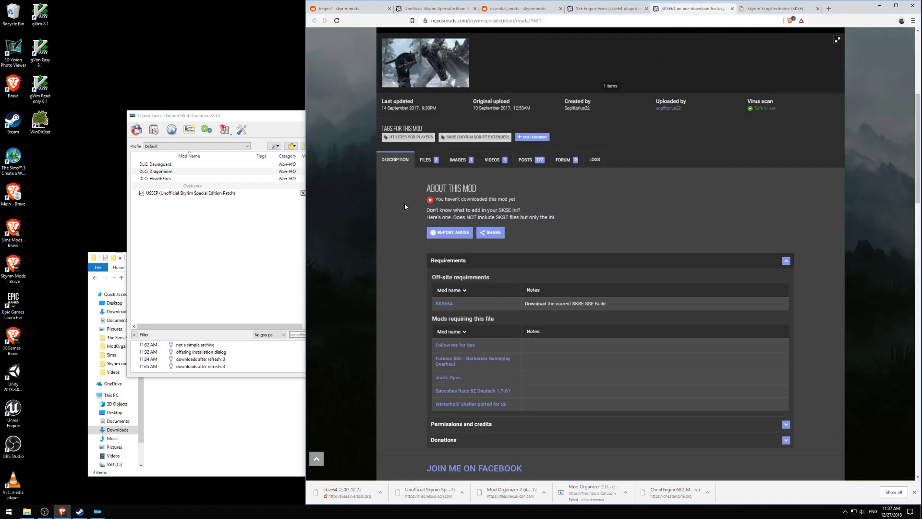
pyautogui.click(760, 10)
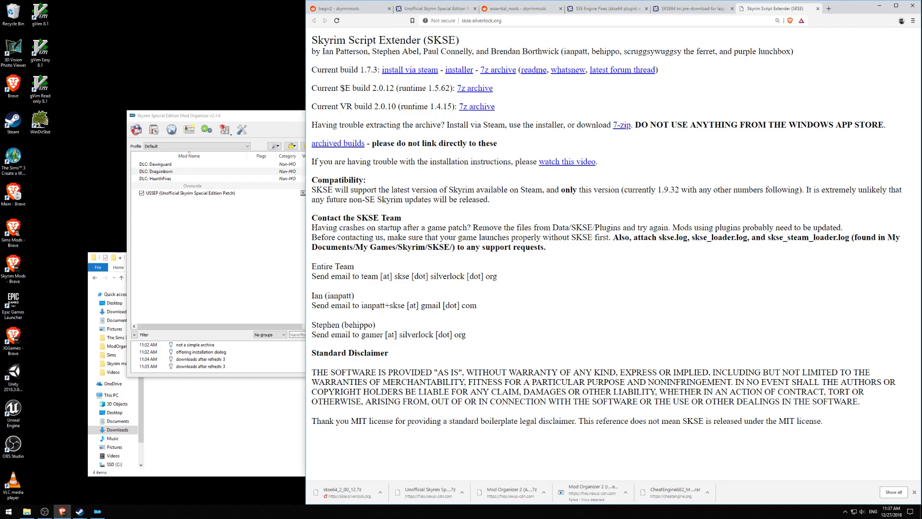
pyautogui.moveTo(312, 88); pyautogui.dragTo(456, 88)
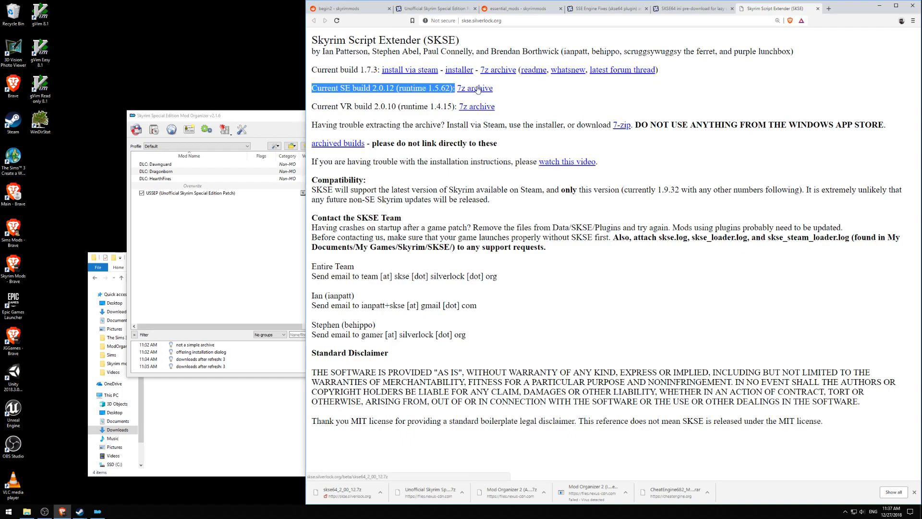
# - Open skse64_2_00_12.7z from the Skyrim mods folder in 7-Zip, enter its skse64_2_00_12 folder and arrange the narrowed window beside File Explorer
pyautogui.click(251, 390)
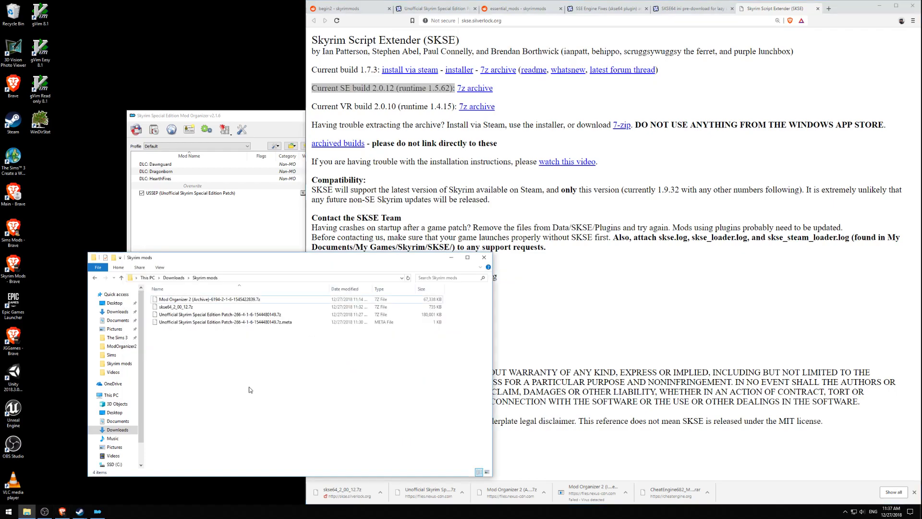
pyautogui.click(181, 309)
pyautogui.rightClick(180, 309)
pyautogui.moveTo(200, 322)
pyautogui.click(295, 321)
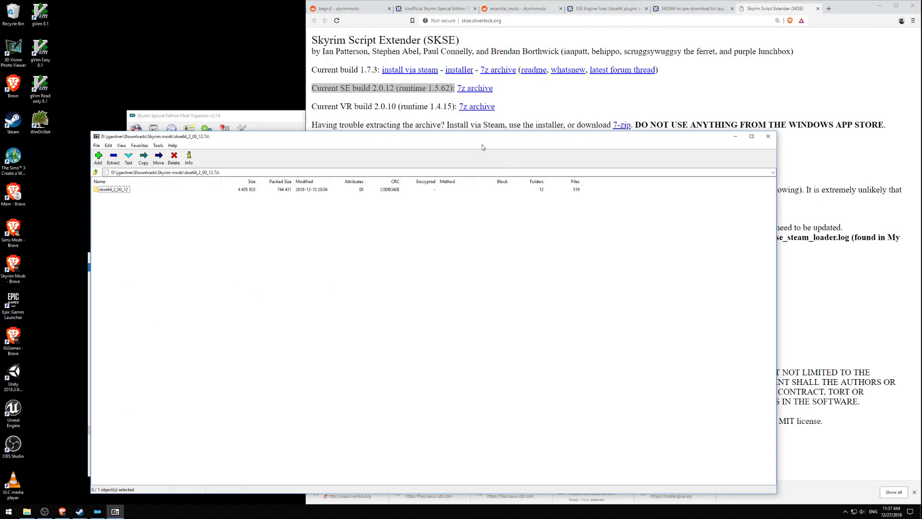
pyautogui.moveTo(467, 136); pyautogui.dragTo(605, 97)
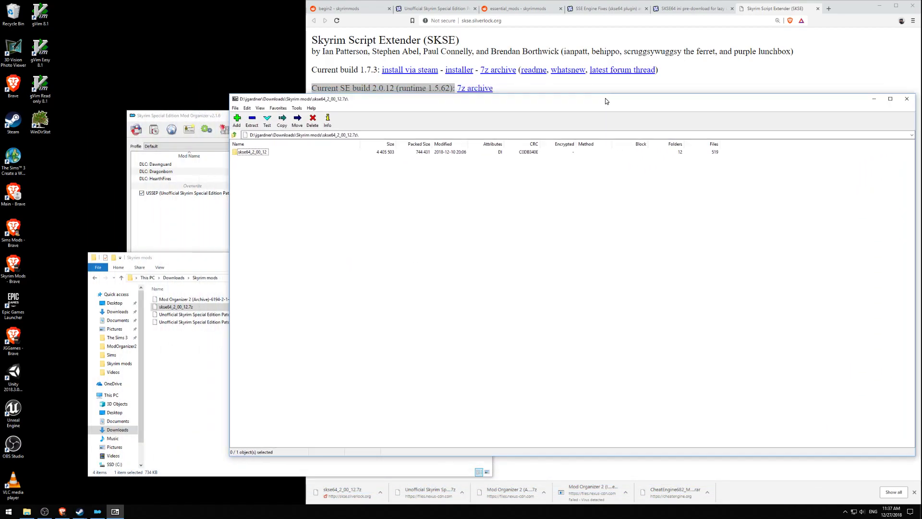
pyautogui.doubleClick(244, 152)
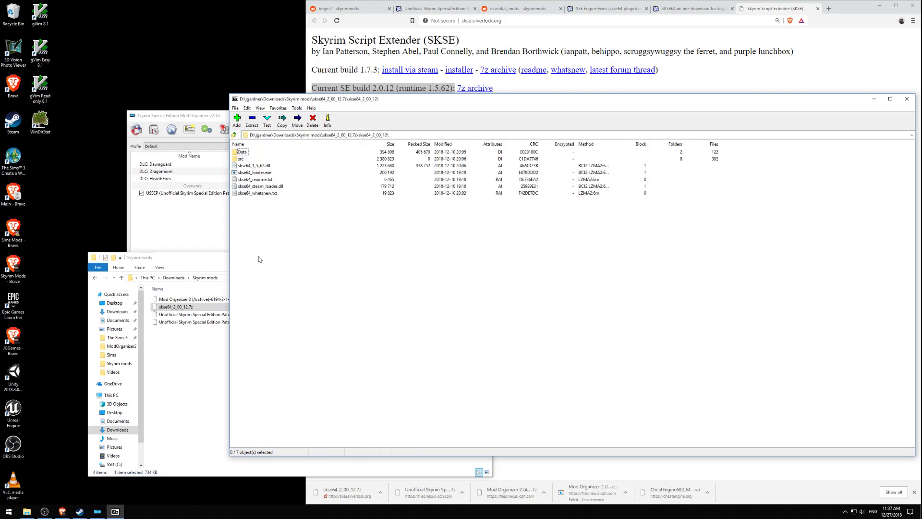
pyautogui.moveTo(229, 254); pyautogui.dragTo(465, 253)
pyautogui.moveTo(646, 100); pyautogui.dragTo(542, 132)
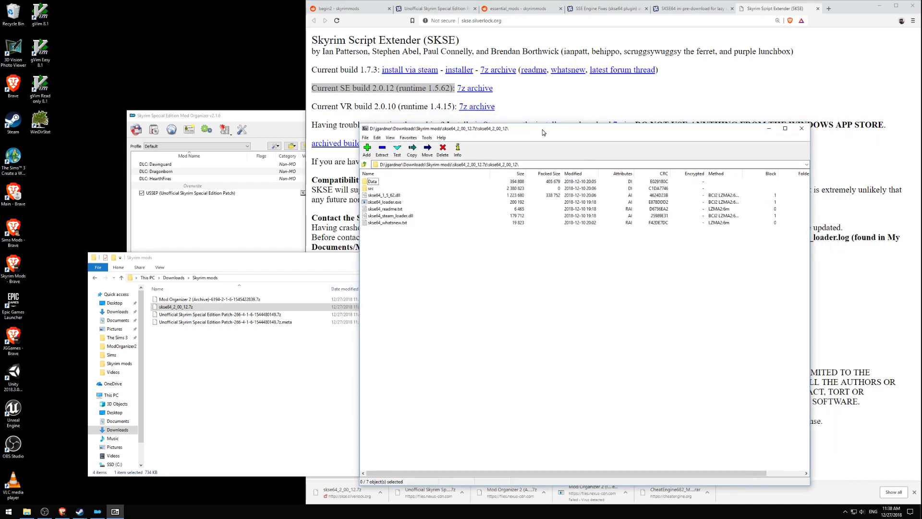
# - Open skse64_readme.txt from the archive with word wrap on, and place it in a narrower window over the archive's detail columns
pyautogui.doubleClick(390, 210)
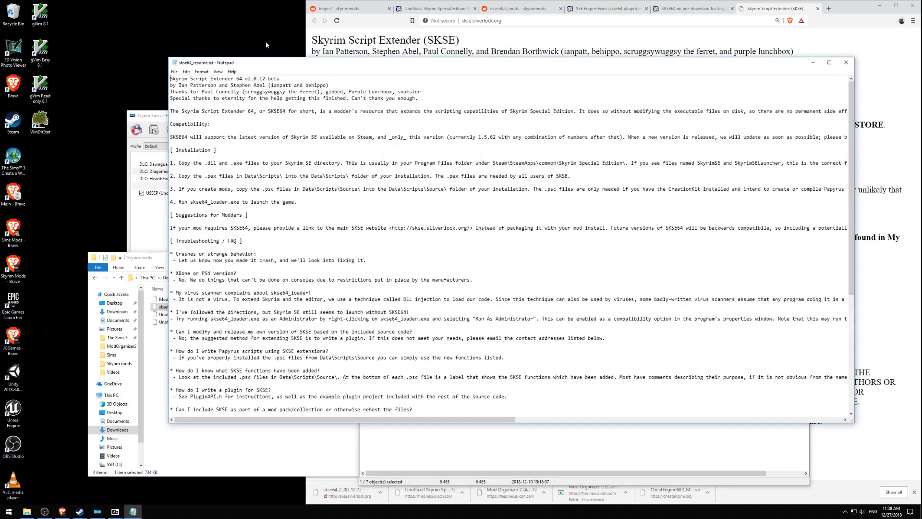
pyautogui.click(218, 71)
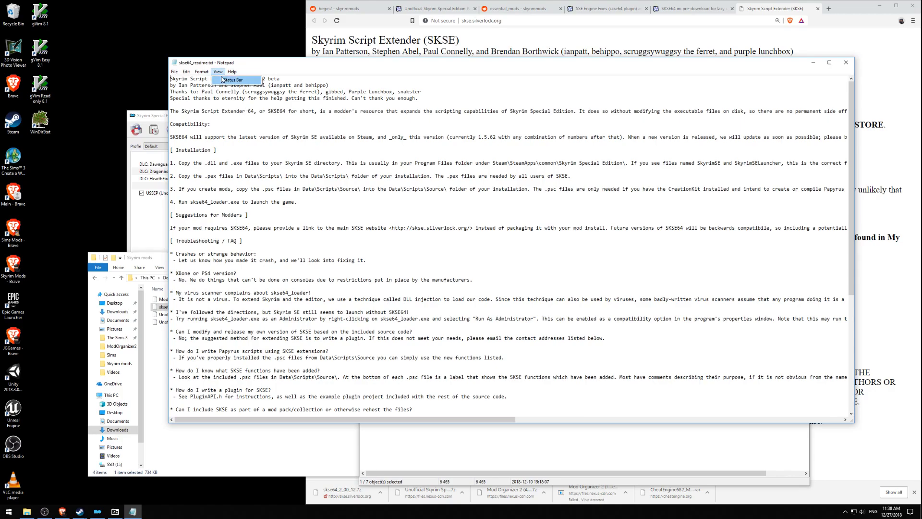
pyautogui.click(215, 80)
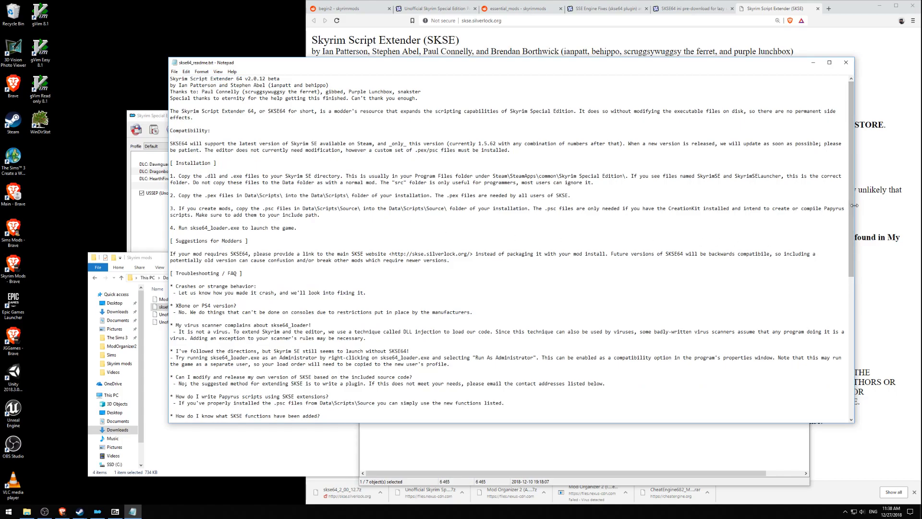
pyautogui.moveTo(854, 205); pyautogui.dragTo(370, 206)
pyautogui.moveTo(290, 63); pyautogui.dragTo(574, 67)
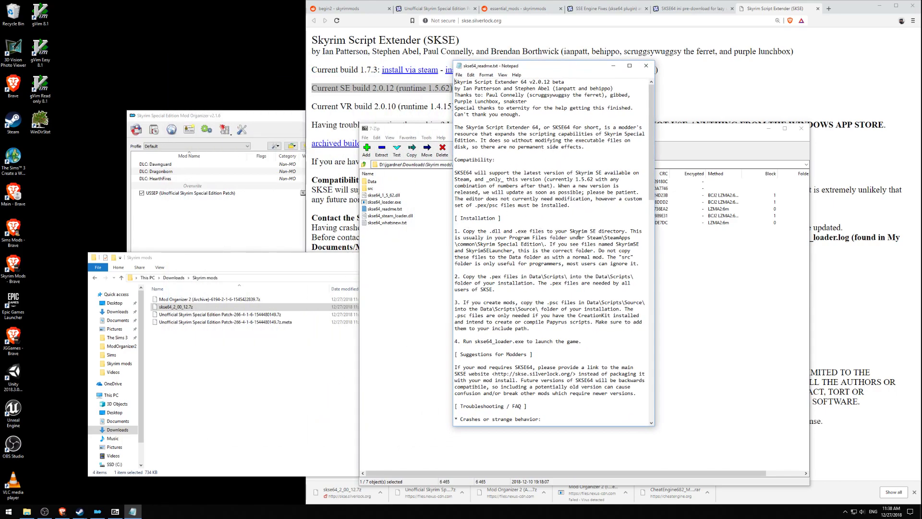
# - In File Explorer, go to the game folder C:\Games\SteamLibrary2\Steamapps\common\Skyrim Special Edition
pyautogui.click(303, 372)
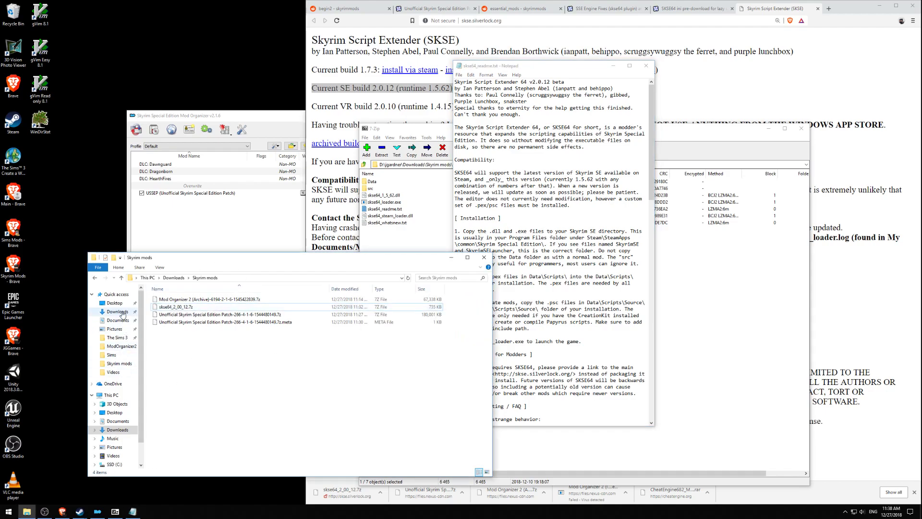
pyautogui.scroll(-1, 111, 414)
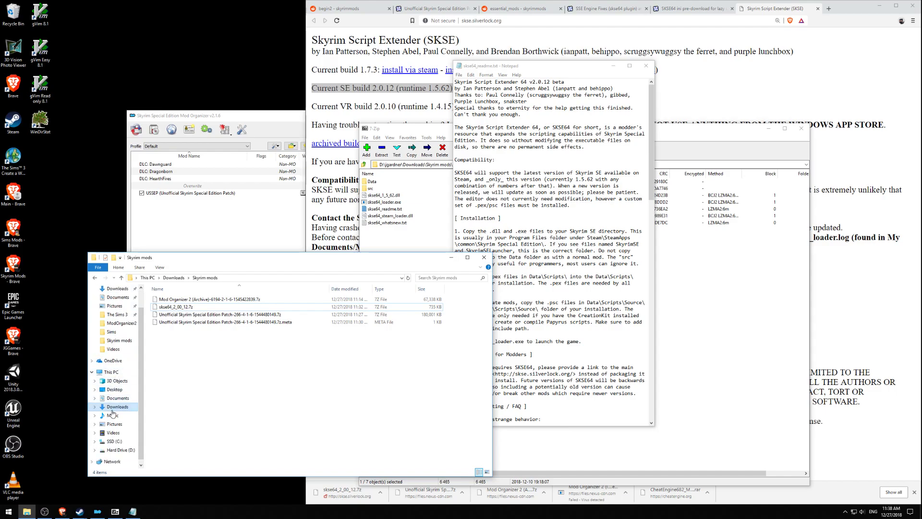
pyautogui.click(115, 441)
pyautogui.click(165, 300)
pyautogui.doubleClick(166, 299)
pyautogui.doubleClick(176, 306)
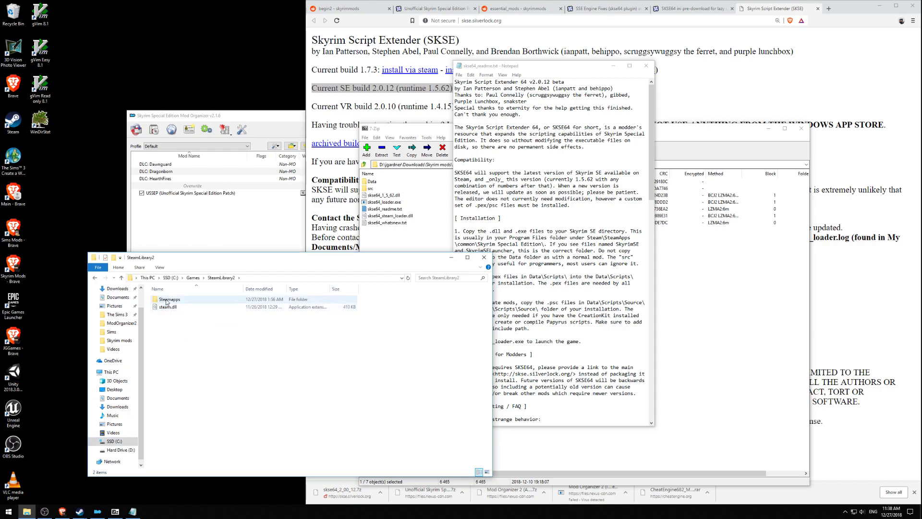
pyautogui.doubleClick(169, 299)
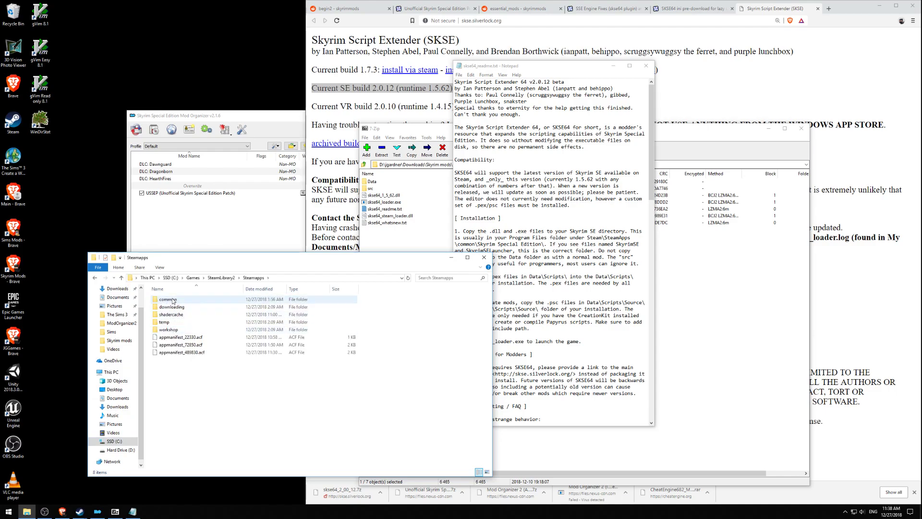
pyautogui.doubleClick(167, 299)
pyautogui.doubleClick(166, 315)
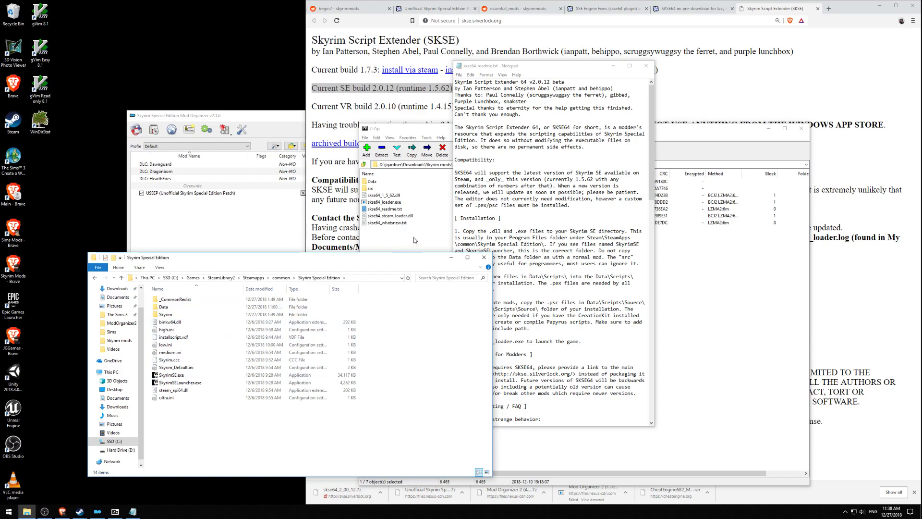
# - Extract skse64_1_5_62.dll and skse64_loader.exe from the archive into the Skyrim Special Edition folder
pyautogui.moveTo(594, 66); pyautogui.dragTo(707, 47)
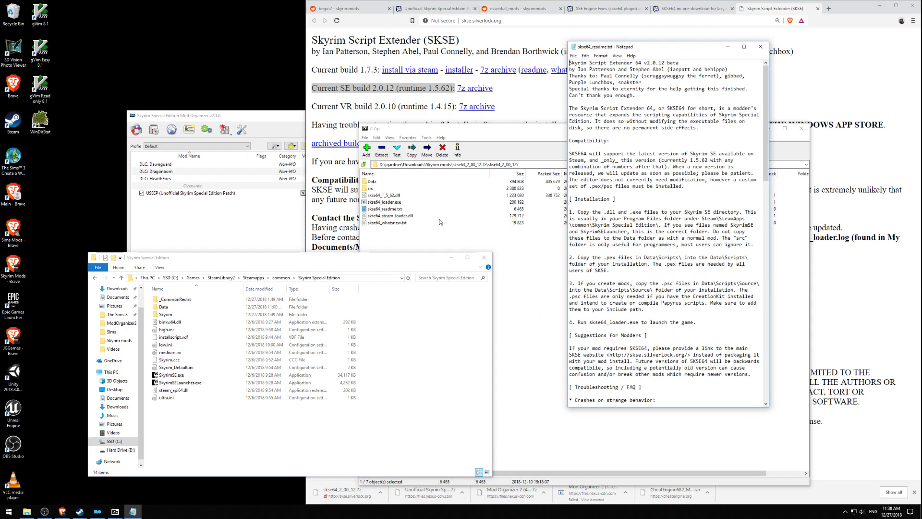
pyautogui.click(398, 196)
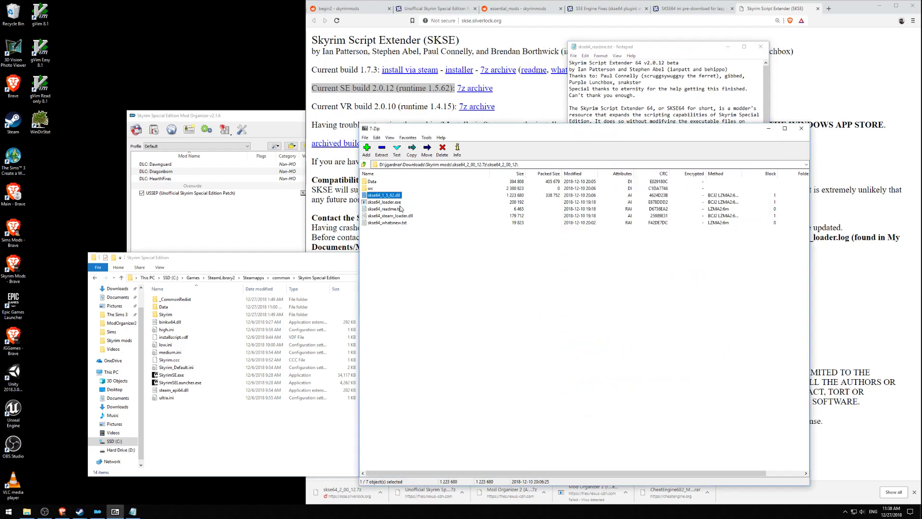
pyautogui.keyDown('ctrl'); pyautogui.click(397, 202); pyautogui.keyUp('ctrl')
pyautogui.moveTo(347, 234); pyautogui.dragTo(216, 425)
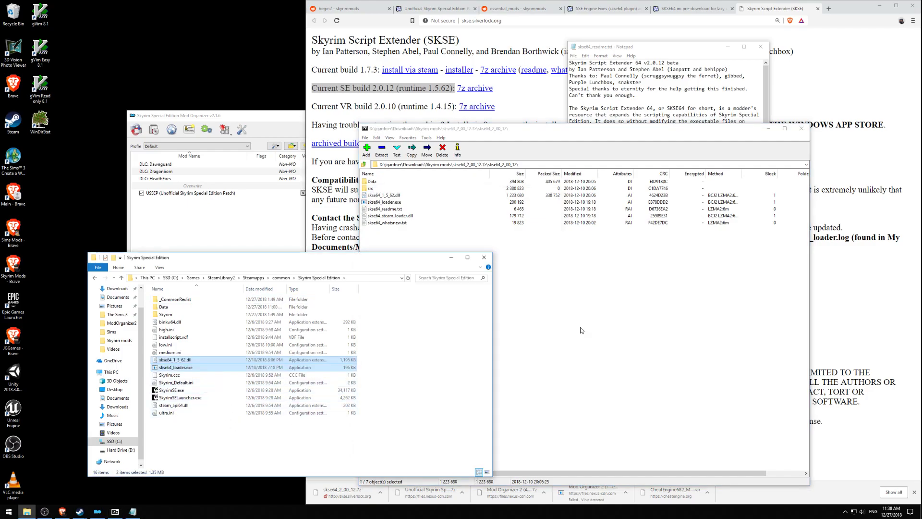
# - Following the readme's .pex instruction, try to extract the archive's Data\Scripts folder into the game's Data folder
pyautogui.click(706, 63)
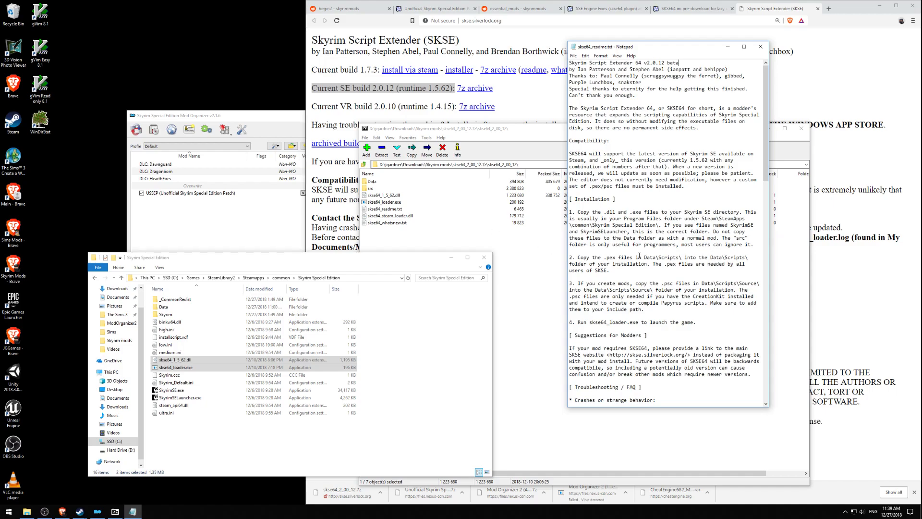
pyautogui.moveTo(577, 257); pyautogui.dragTo(618, 258)
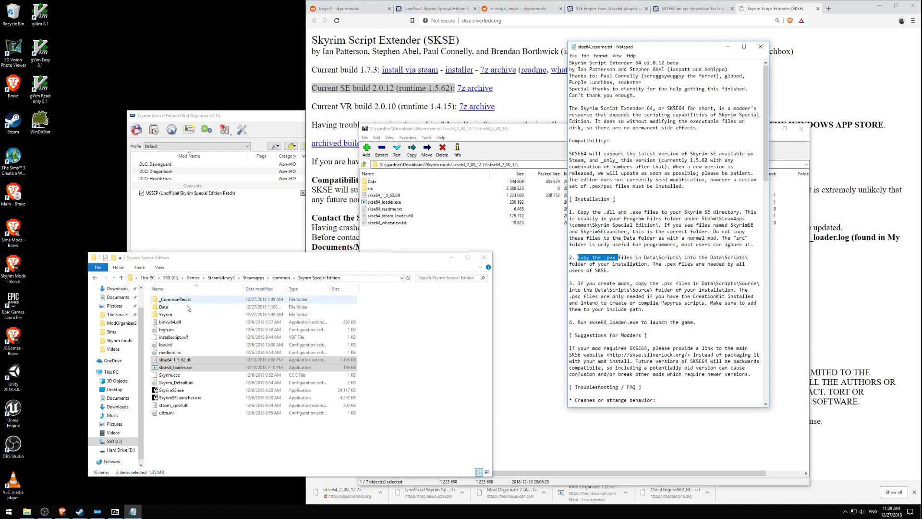
pyautogui.doubleClick(168, 307)
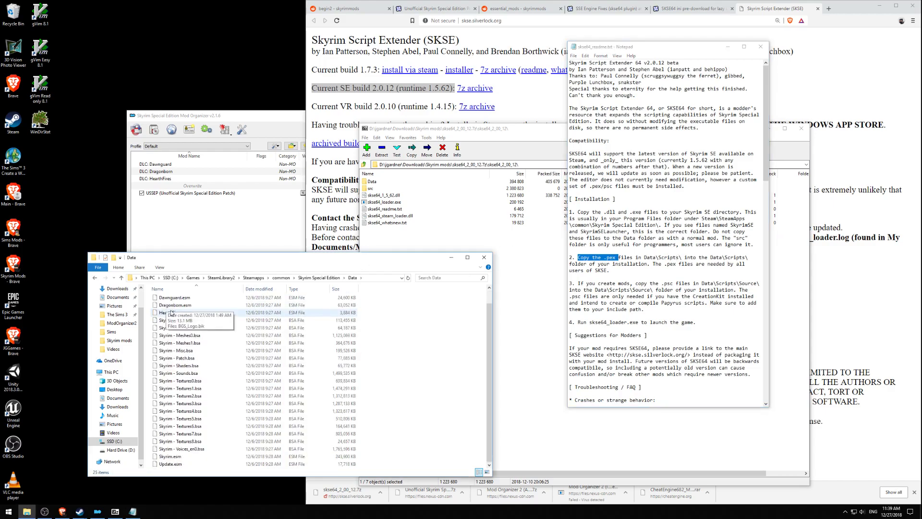
pyautogui.click(394, 183)
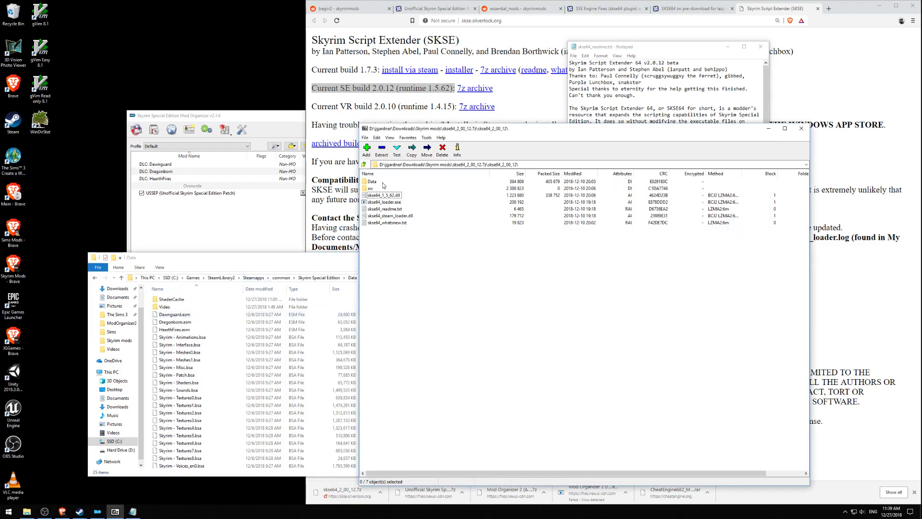
pyautogui.doubleClick(378, 182)
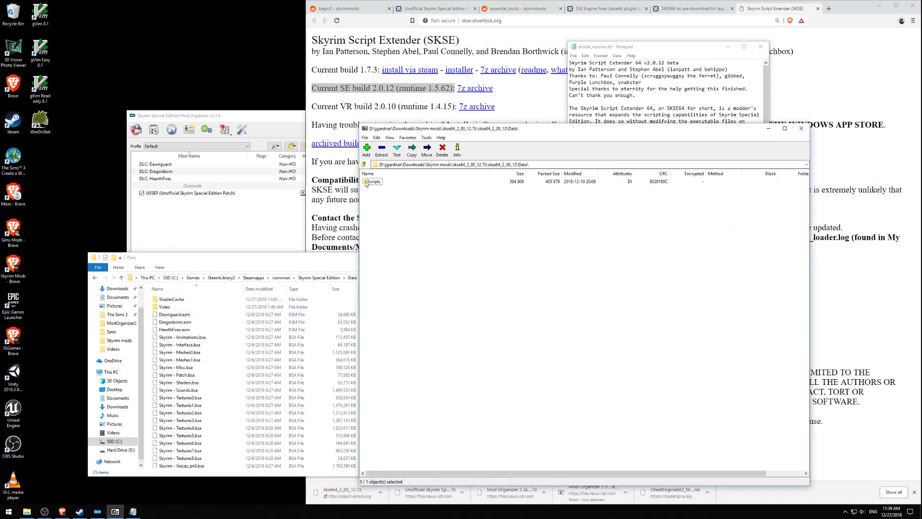
pyautogui.moveTo(367, 182); pyautogui.dragTo(212, 312)
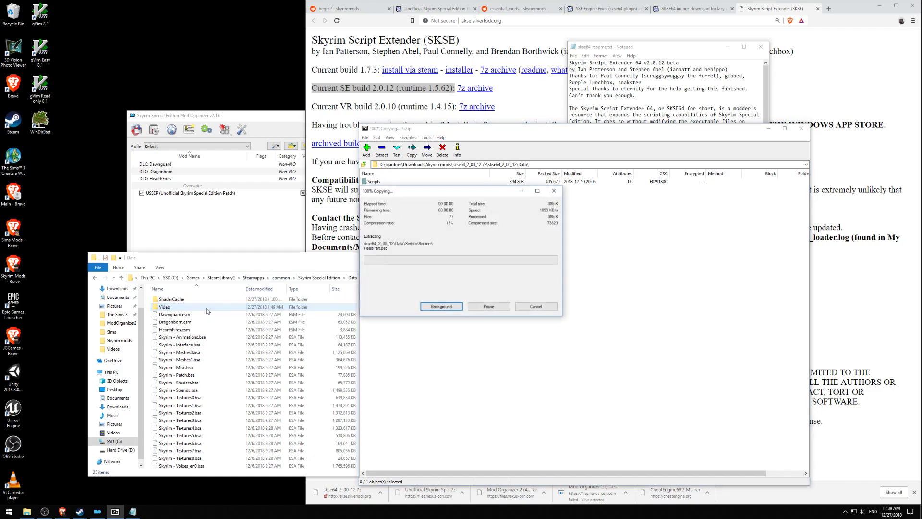
# - Move the misplaced Scripts folder from Data\Video up into the game's Data folder and open it there
pyautogui.doubleClick(195, 308)
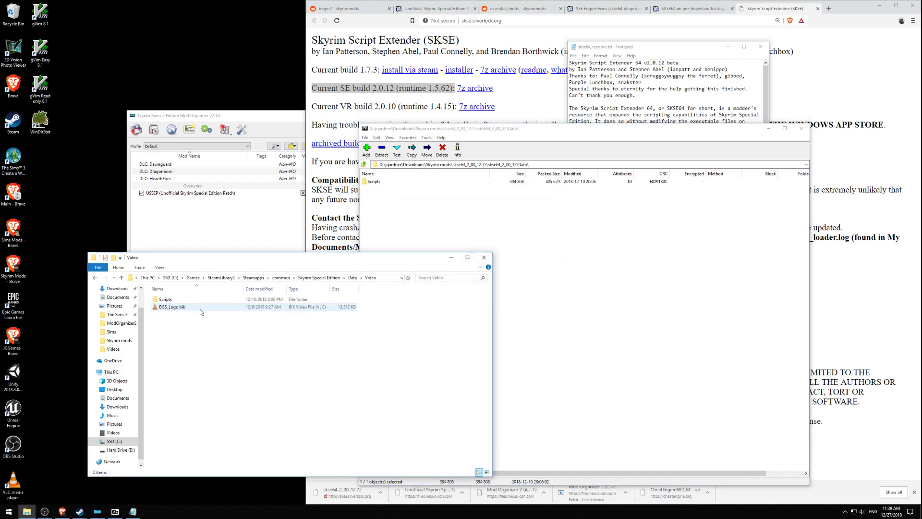
pyautogui.click(168, 300)
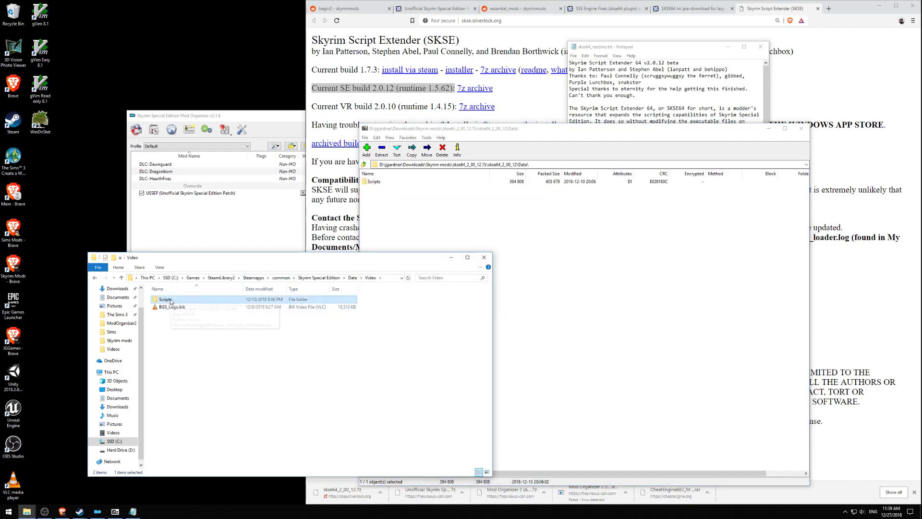
pyautogui.click(354, 278)
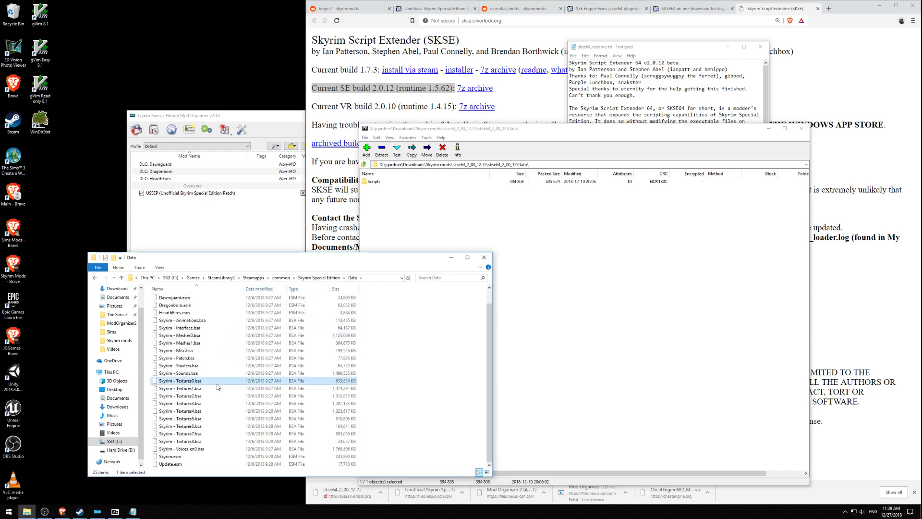
pyautogui.hotkey('ctrl', 'v')
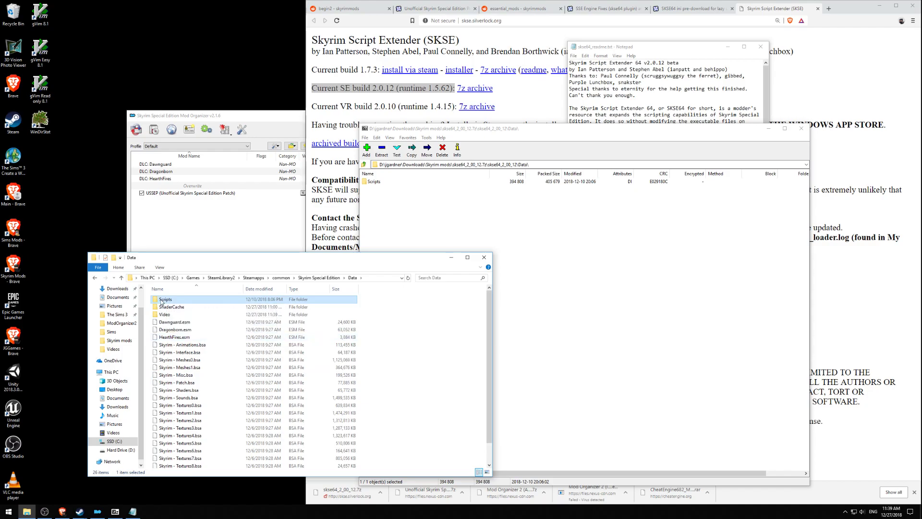
pyautogui.doubleClick(162, 301)
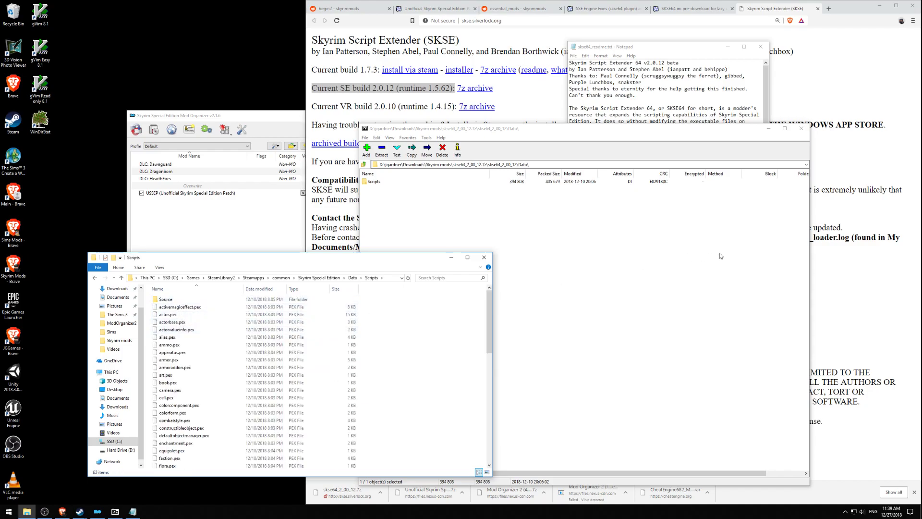
# - Check the readme's script installation instructions against the contents of the game's Data\Scripts\Source folder
pyautogui.click(669, 99)
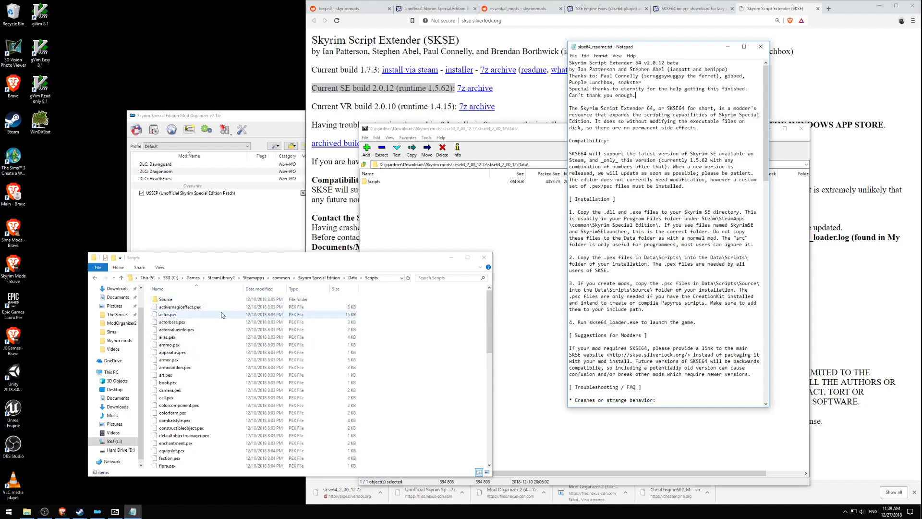
pyautogui.doubleClick(165, 299)
pyautogui.scroll(-13, 206, 319)
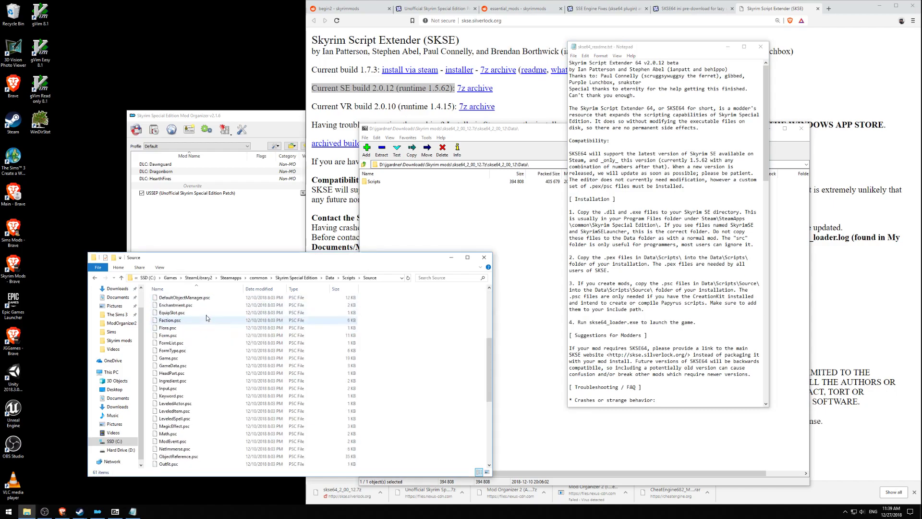
pyautogui.click(612, 263)
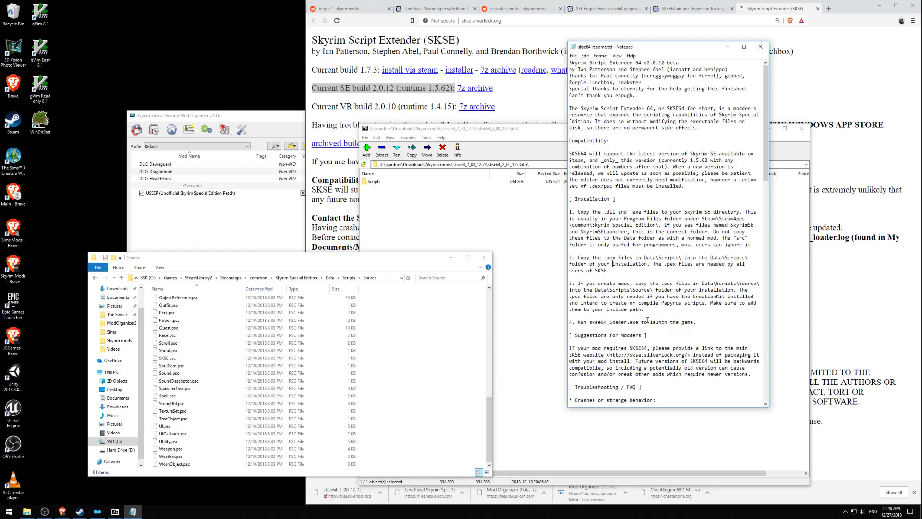
# - Close the SKSE archive and the readme, and return to the SKSE section of the skyrimmods begin2 wiki page
pyautogui.click(492, 214)
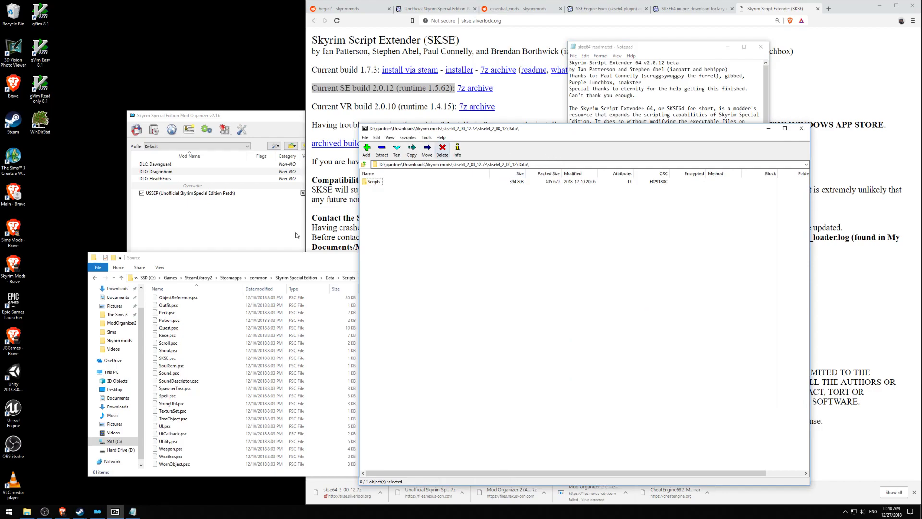
pyautogui.click(801, 128)
pyautogui.click(209, 218)
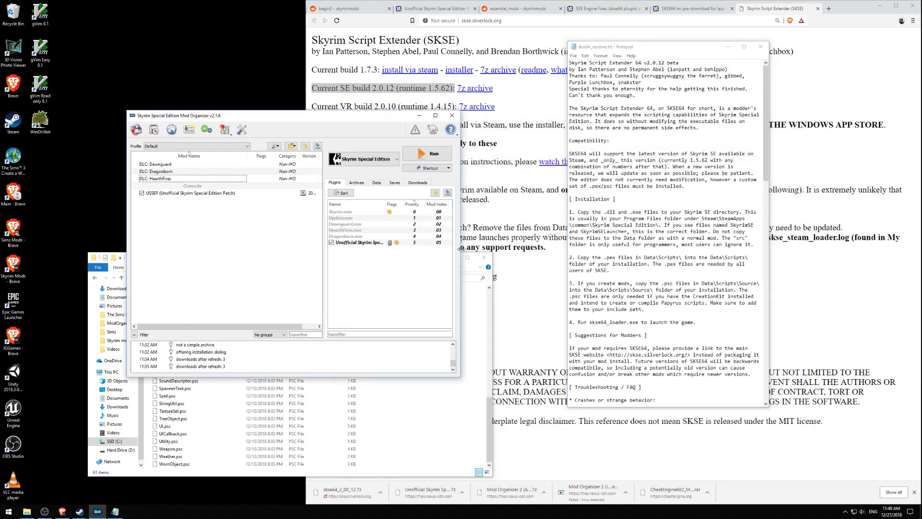
pyautogui.click(760, 46)
pyautogui.click(555, 253)
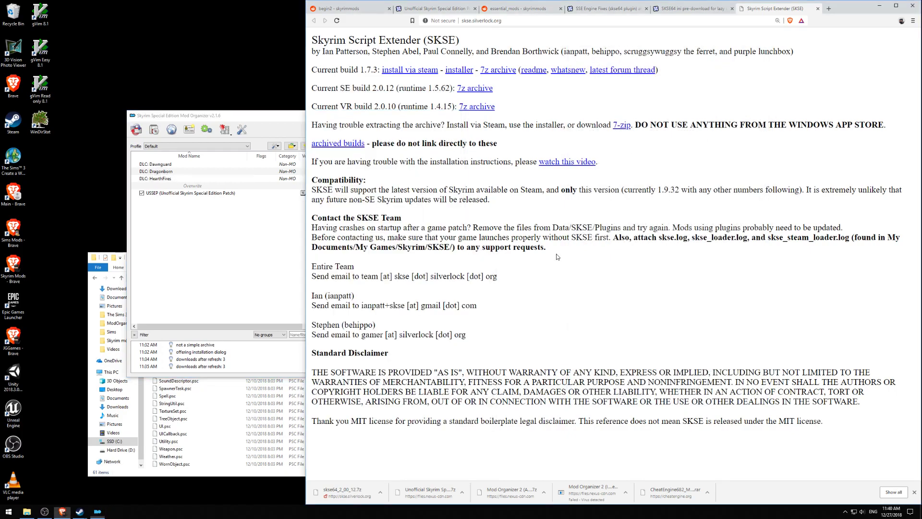
pyautogui.click(344, 8)
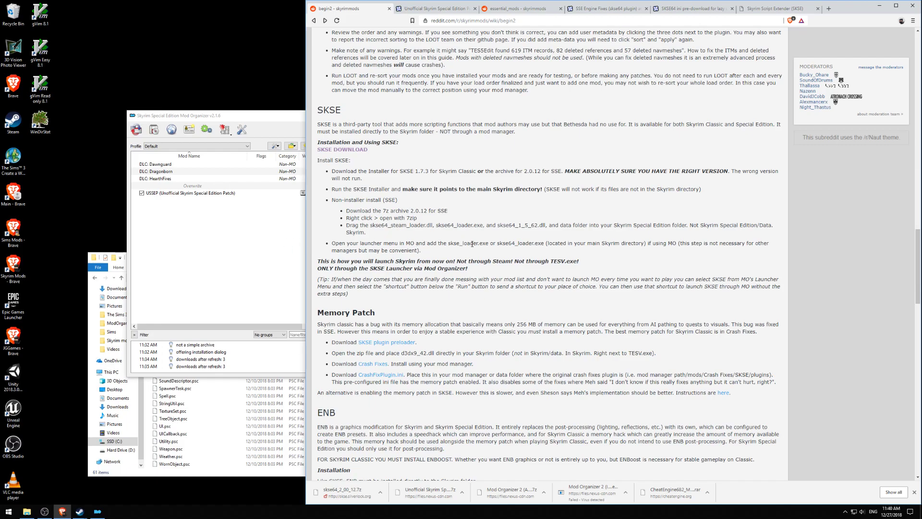
# - Switch to Mod Organizer and open the executables editor to enter a new binary
pyautogui.click(240, 238)
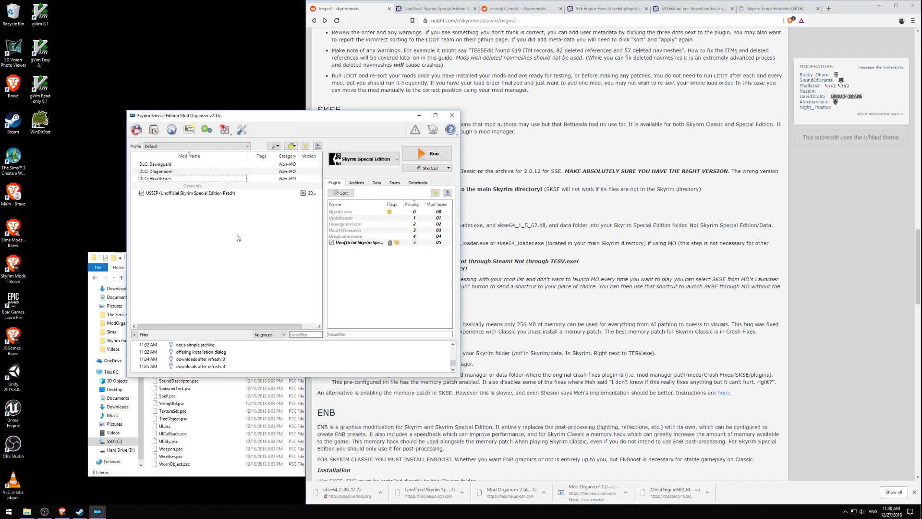
pyautogui.click(383, 159)
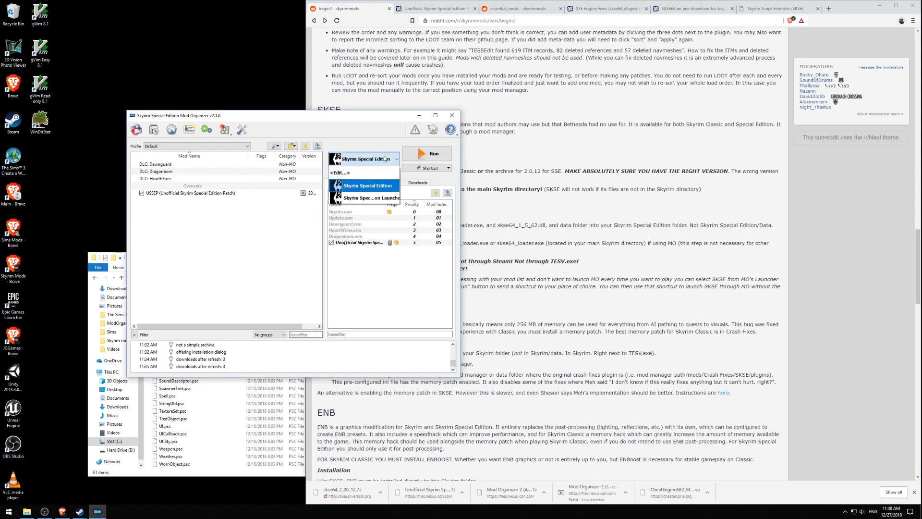
pyautogui.click(349, 174)
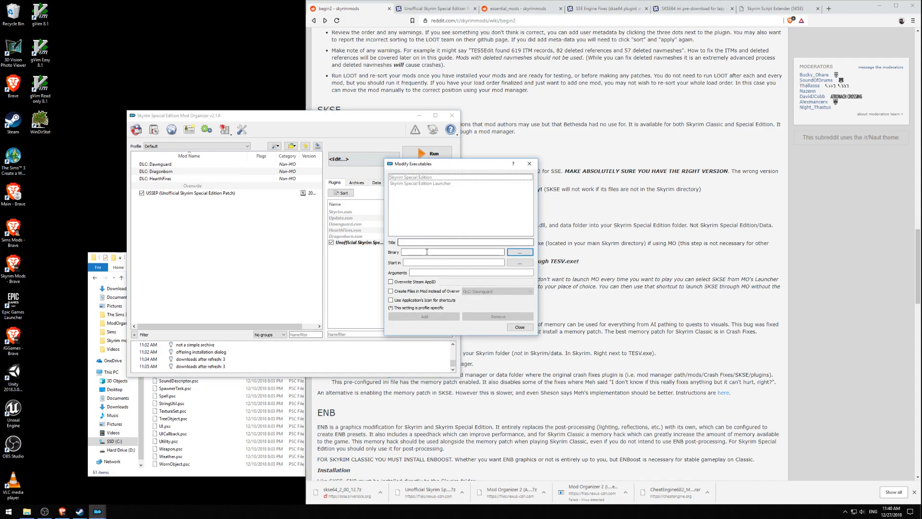
pyautogui.click(451, 253)
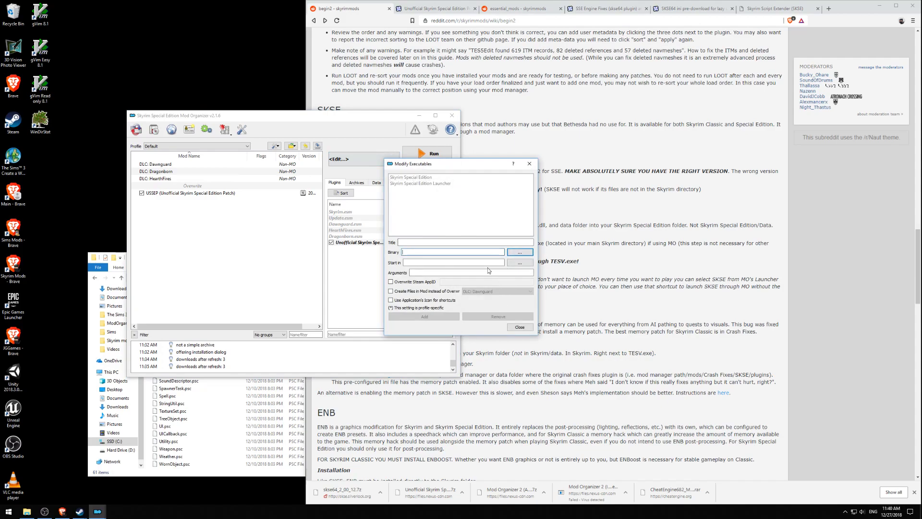
# - Browse for the new executable's binary to C:\Games\SteamLibrary2\Steamapps\common
pyautogui.click(515, 254)
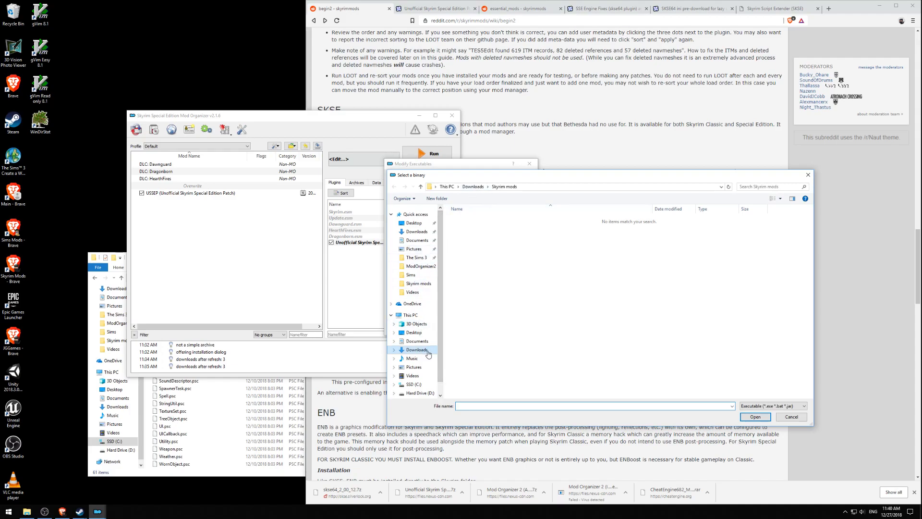
pyautogui.scroll(-1, 418, 366)
pyautogui.click(413, 370)
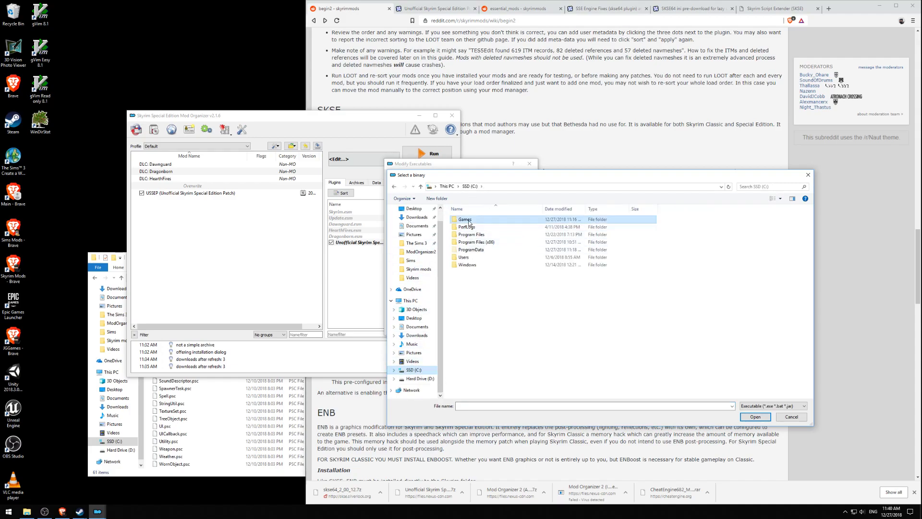
pyautogui.doubleClick(476, 220)
pyautogui.doubleClick(473, 227)
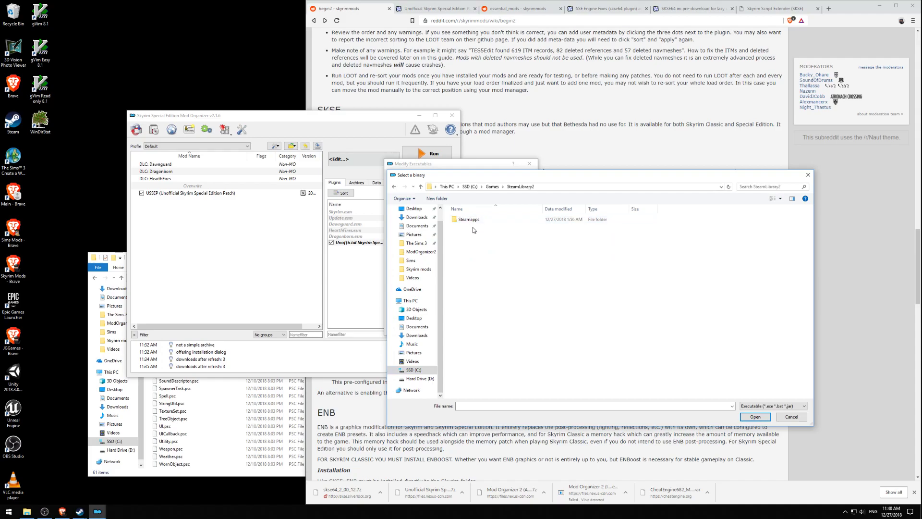
pyautogui.doubleClick(475, 220)
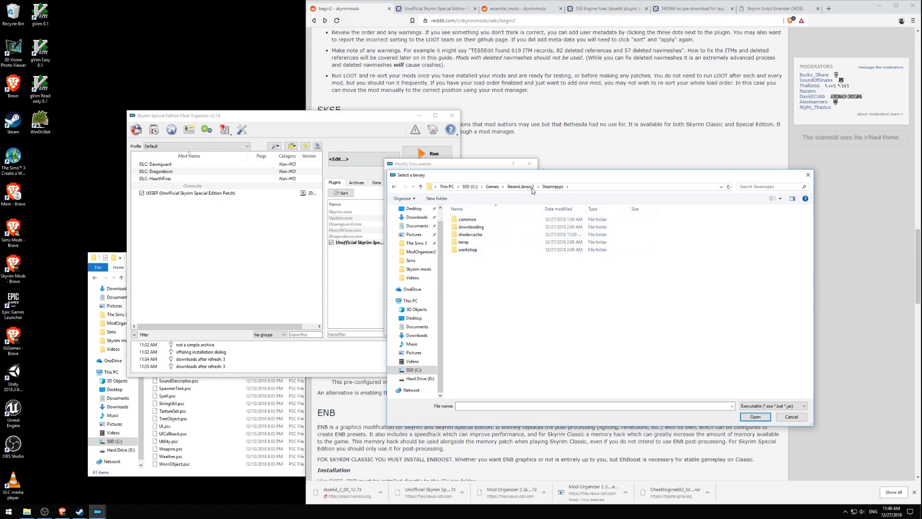
pyautogui.click(483, 221)
pyautogui.doubleClick(483, 220)
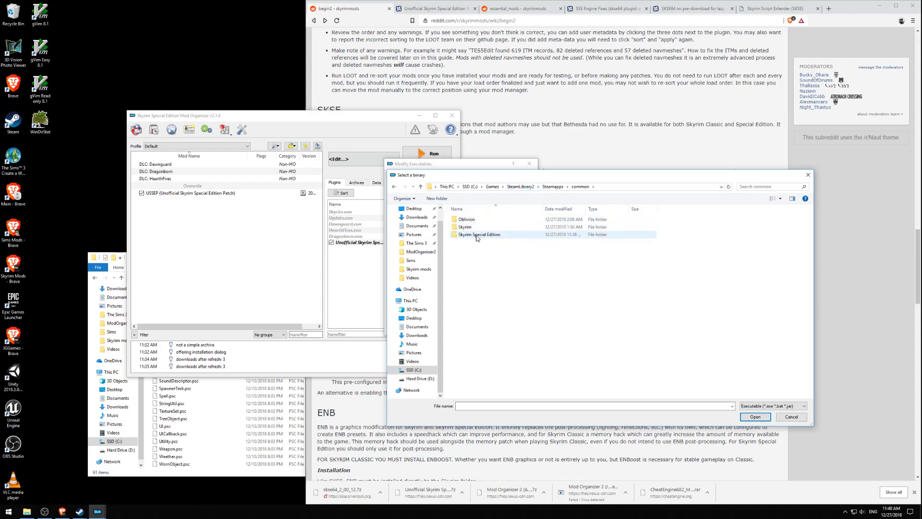
# - Pin the Skyrim Special Edition folder to Quick access
pyautogui.moveTo(466, 237); pyautogui.dragTo(429, 284)
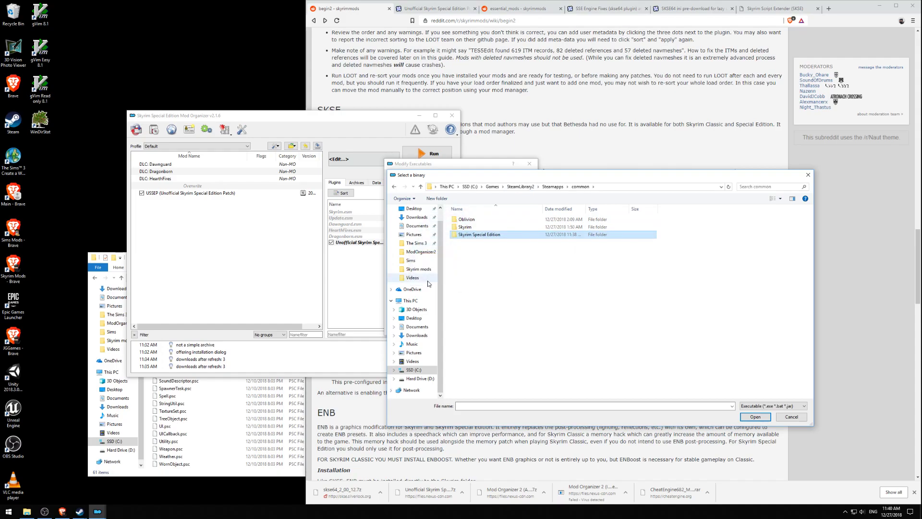
pyautogui.scroll(1, 429, 283)
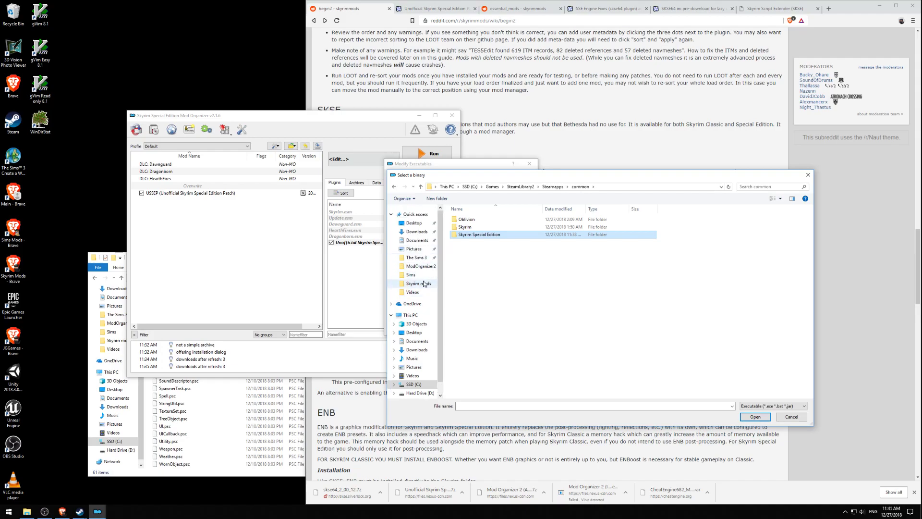
pyautogui.rightClick(464, 237)
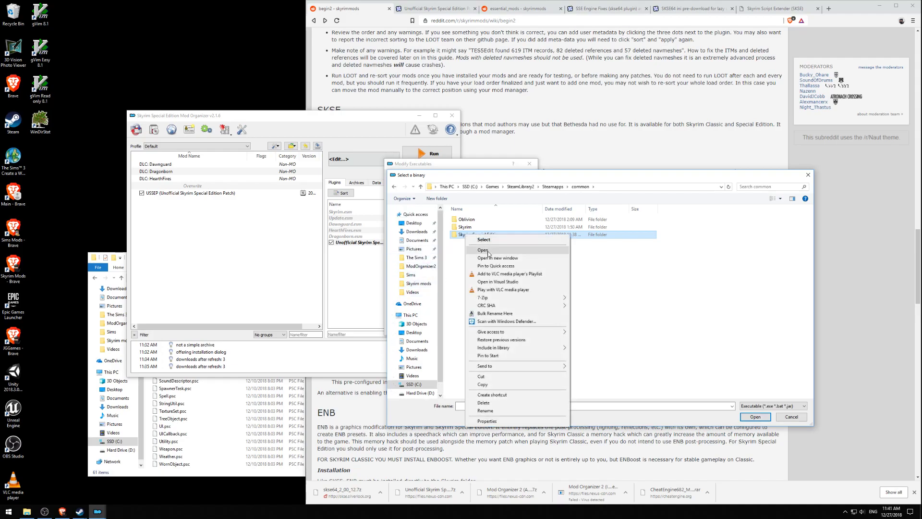
pyautogui.click(491, 266)
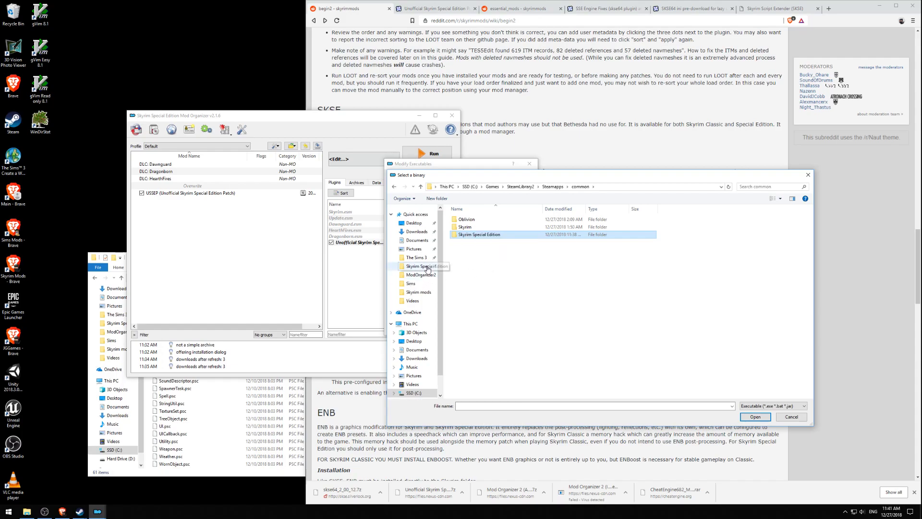
# - Choose skse64_loader.exe from the Skyrim Special Edition folder as the binary and title the executable SKSE
pyautogui.doubleClick(464, 235)
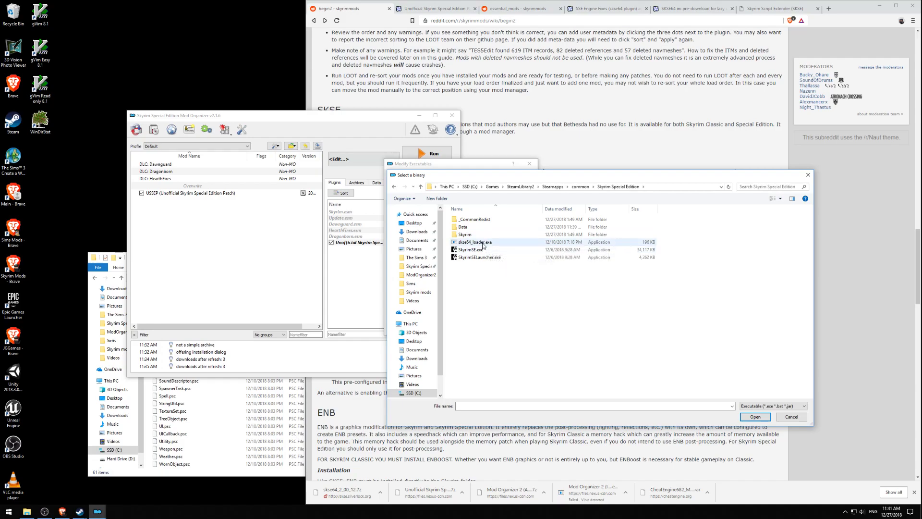
pyautogui.click(483, 242)
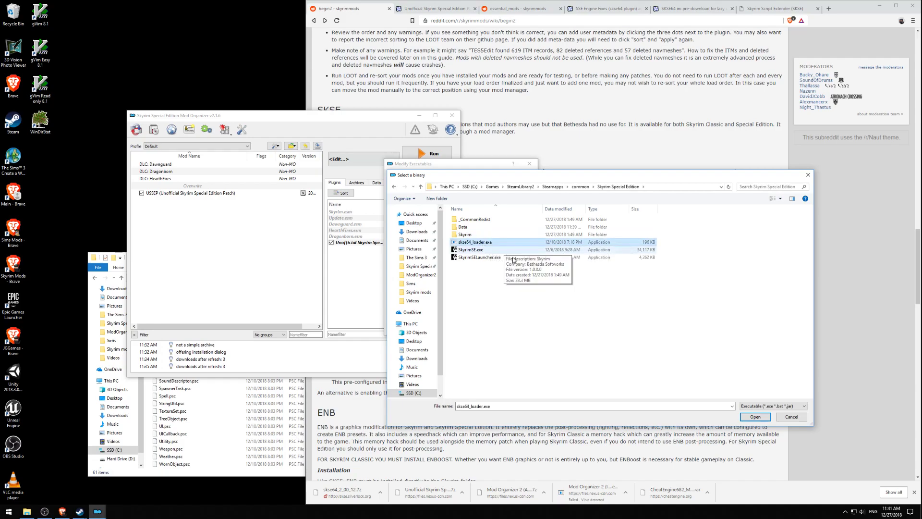
pyautogui.click(753, 417)
pyautogui.click(432, 242)
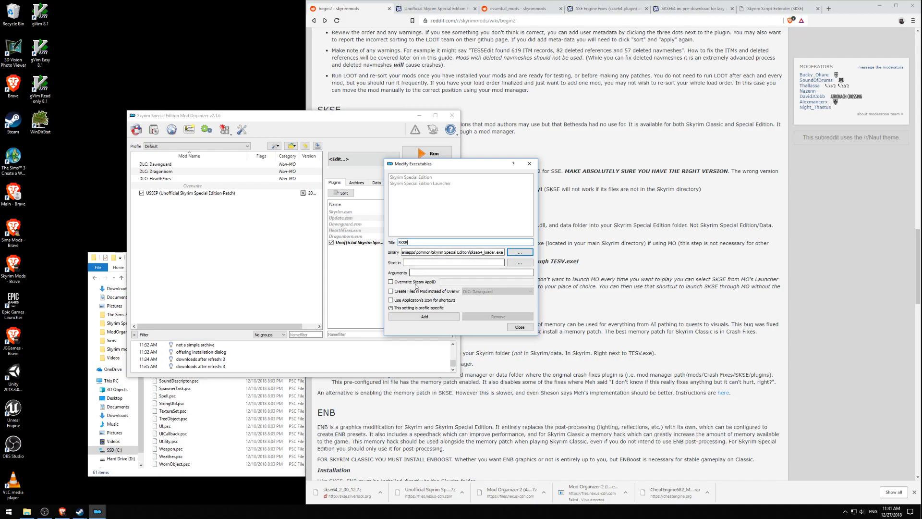
# - Check the guide's launcher instruction, add the SKSE entry to the executables list and close the editor
pyautogui.click(579, 235)
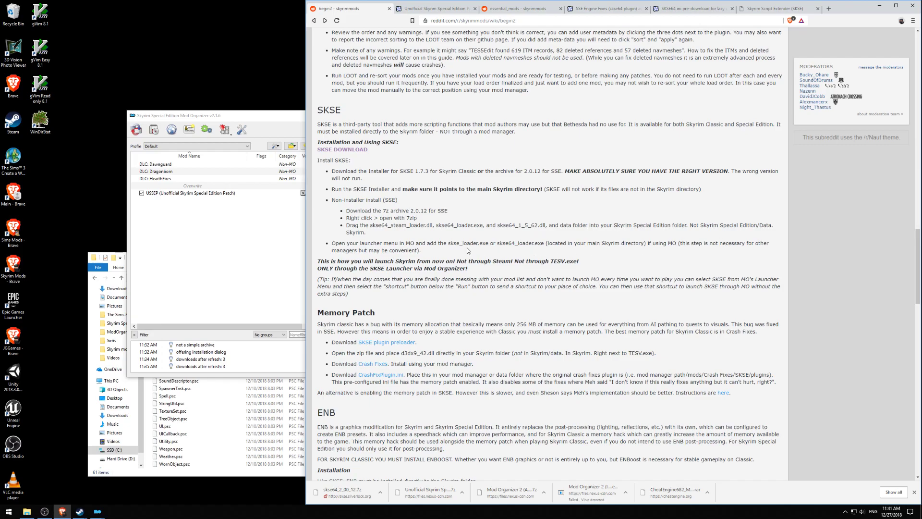
pyautogui.hotkey('alt', 'Tab')
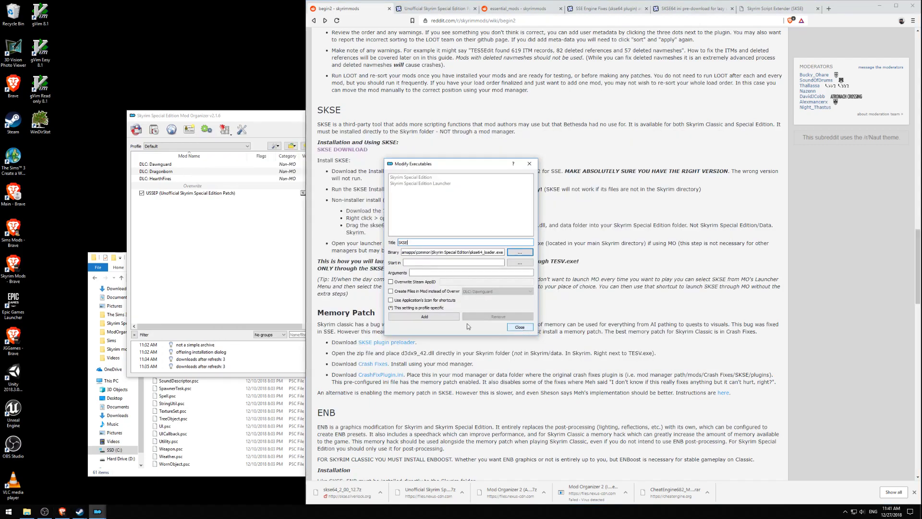
pyautogui.click(442, 317)
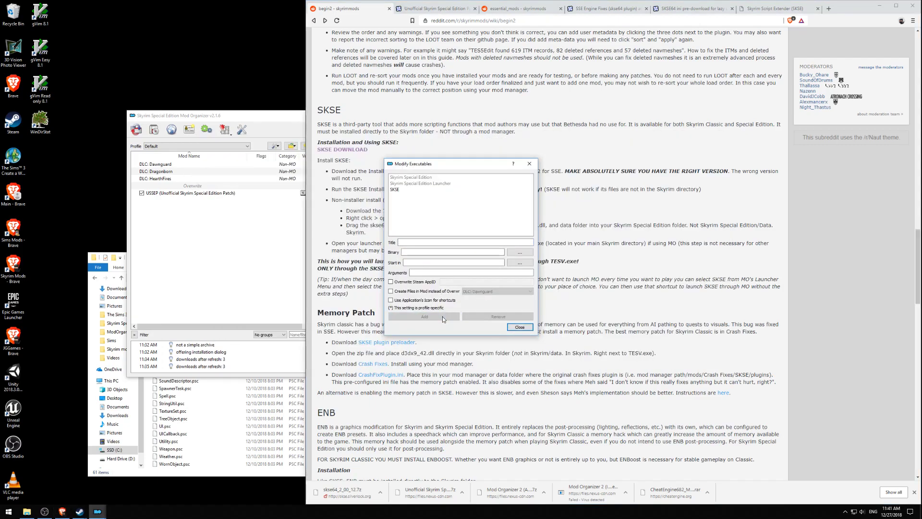
pyautogui.click(409, 191)
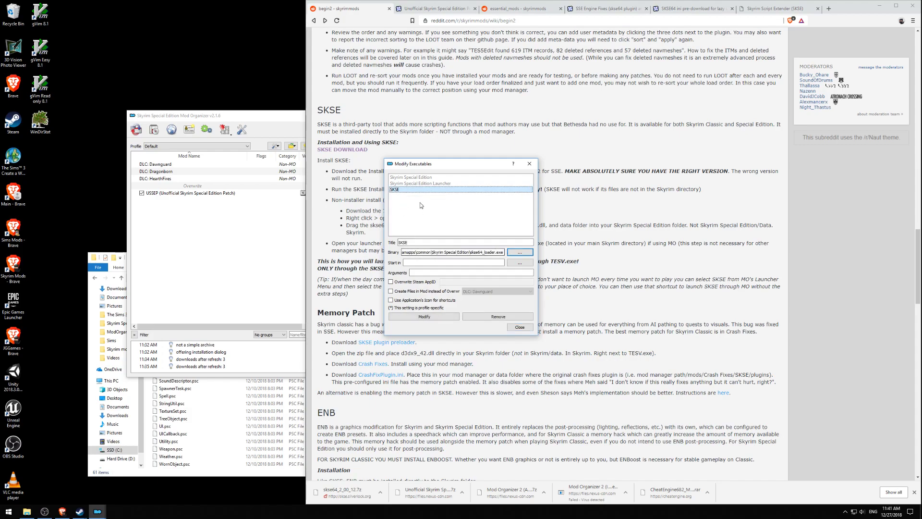
pyautogui.click(520, 327)
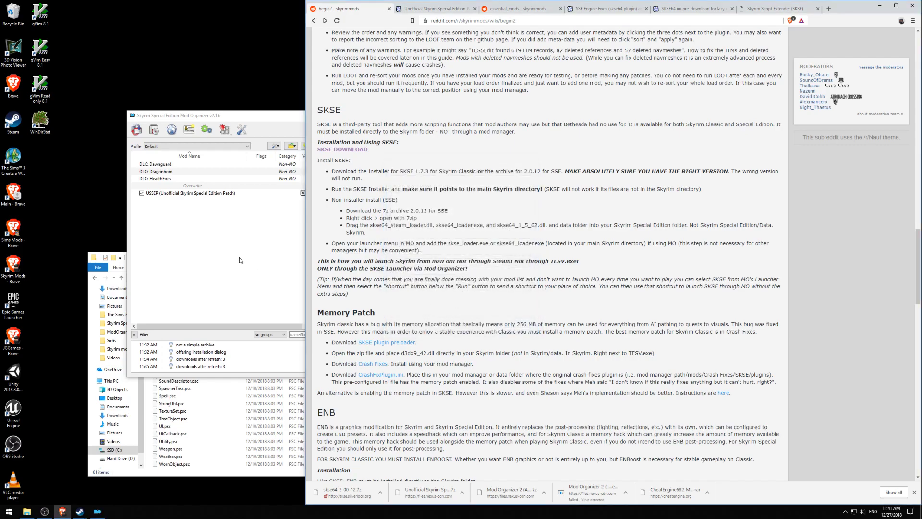
# - Select SKSE as Mod Organizer's executable and run it
pyautogui.click(239, 257)
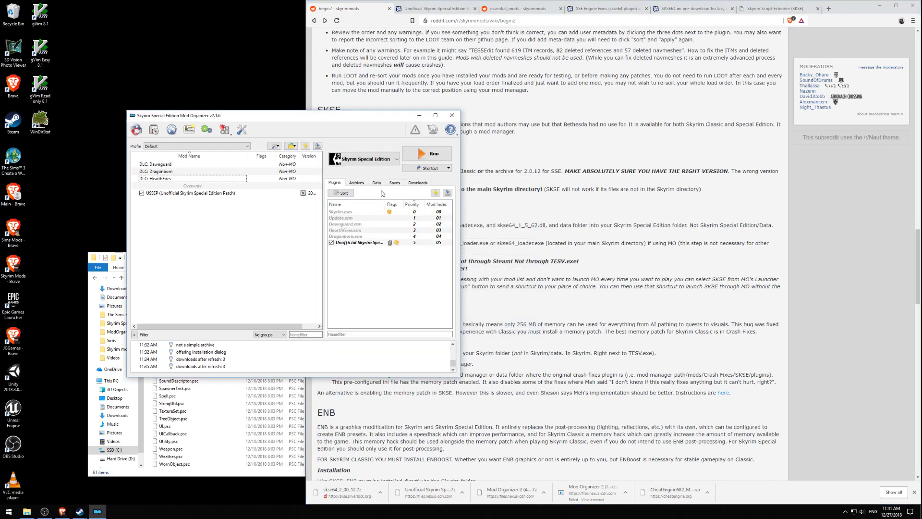
pyautogui.click(378, 161)
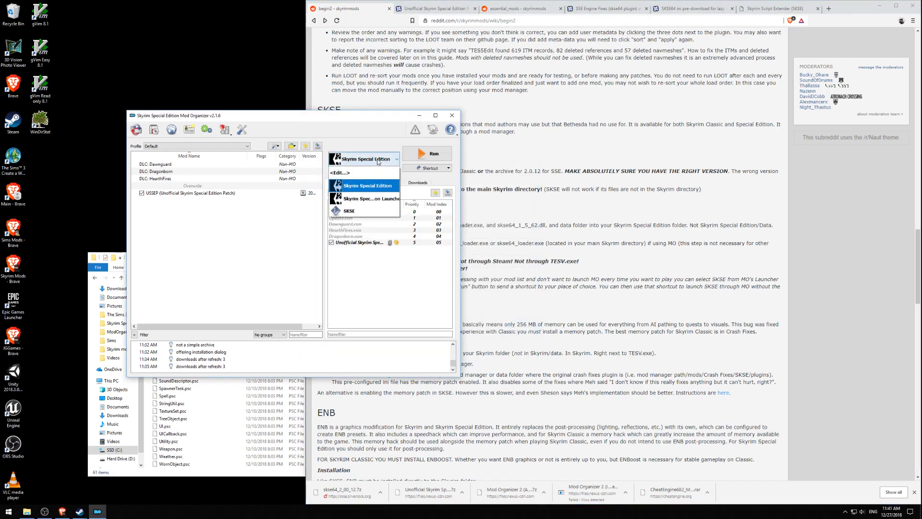
pyautogui.click(362, 215)
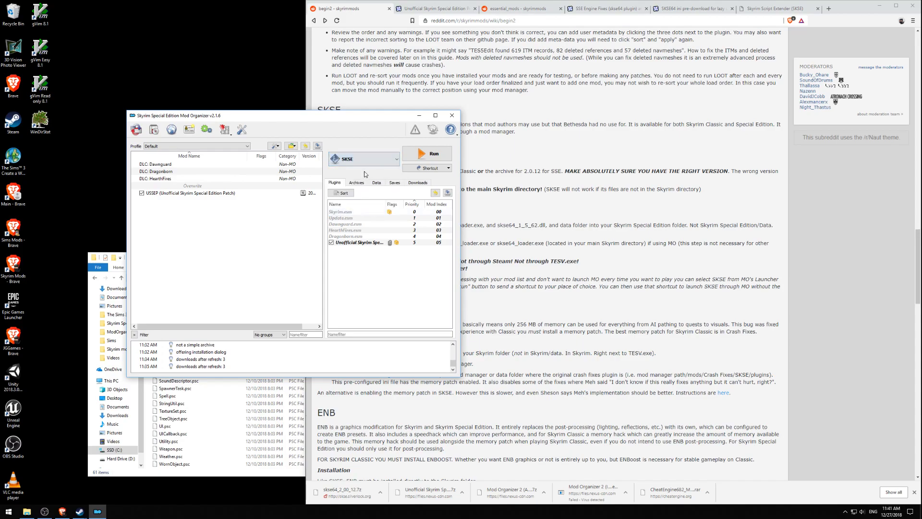
pyautogui.click(434, 154)
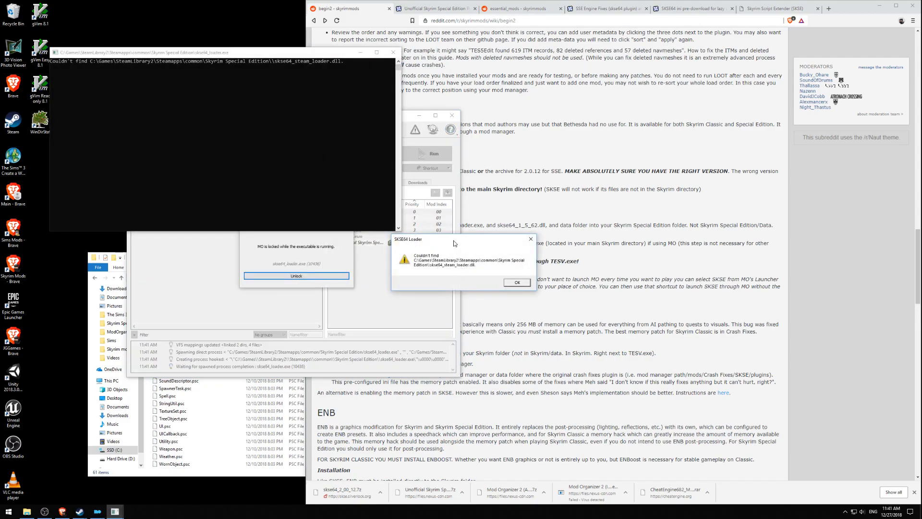
# - Read and dismiss the SKSE64 Loader error dialogs
pyautogui.moveTo(456, 240); pyautogui.dragTo(398, 255)
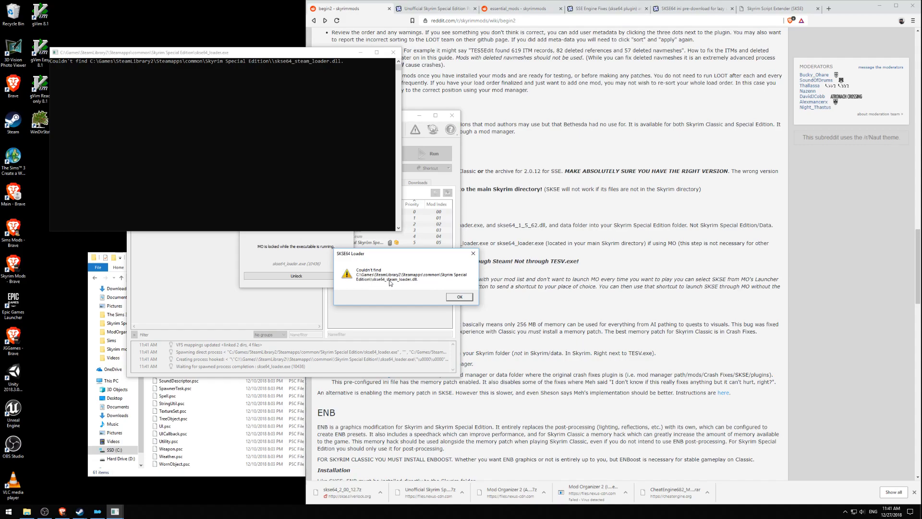
pyautogui.click(459, 297)
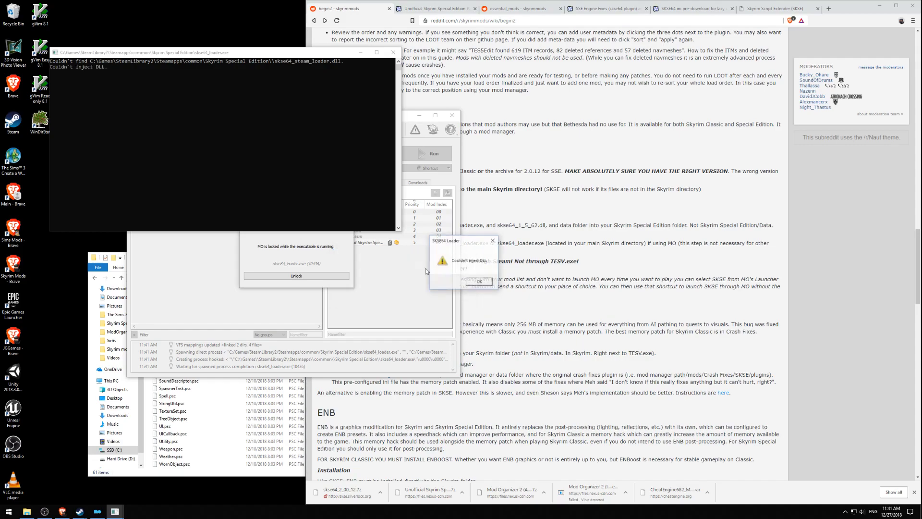
pyautogui.click(479, 281)
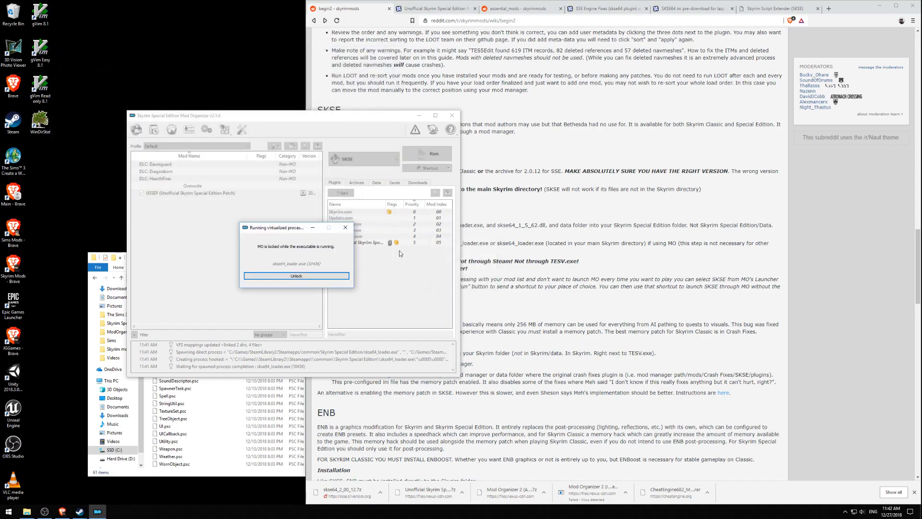
# - Check the SKSE files in the main Skyrim Special Edition folder and rerun SKSE to read and dismiss its loader errors
pyautogui.click(183, 449)
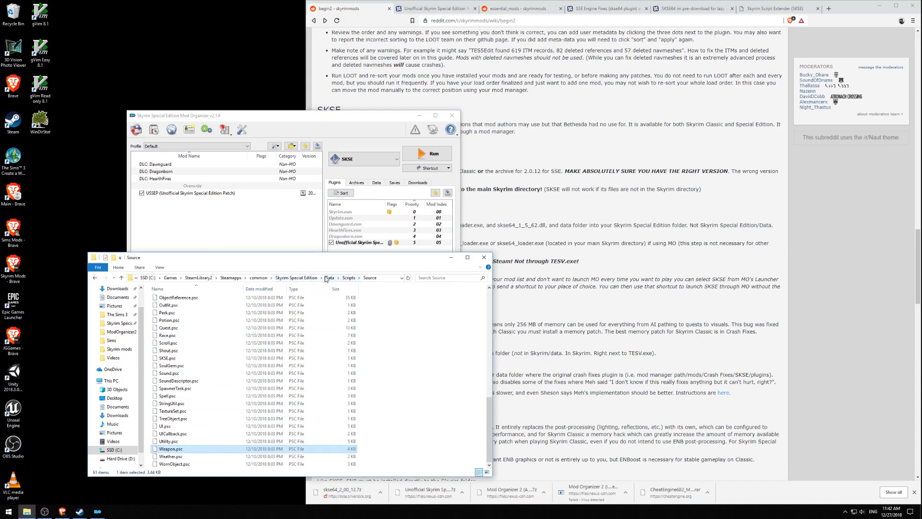
pyautogui.click(303, 277)
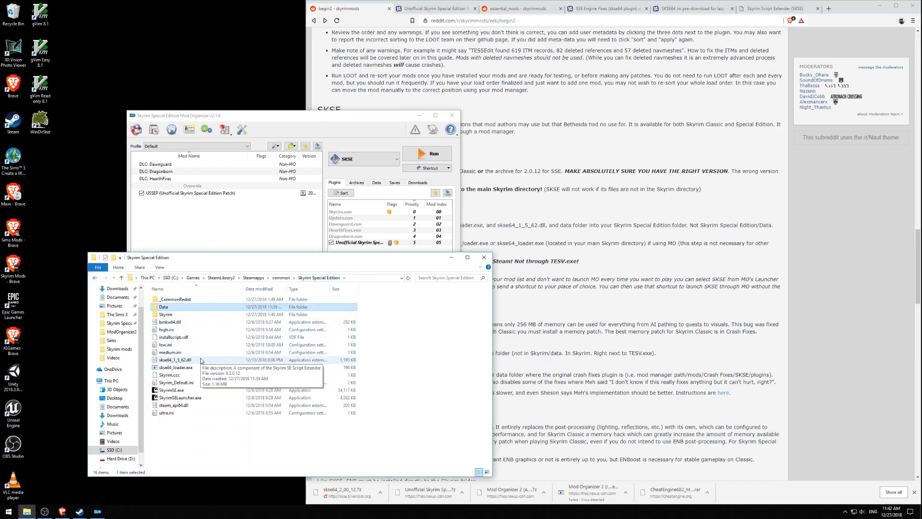
pyautogui.click(425, 155)
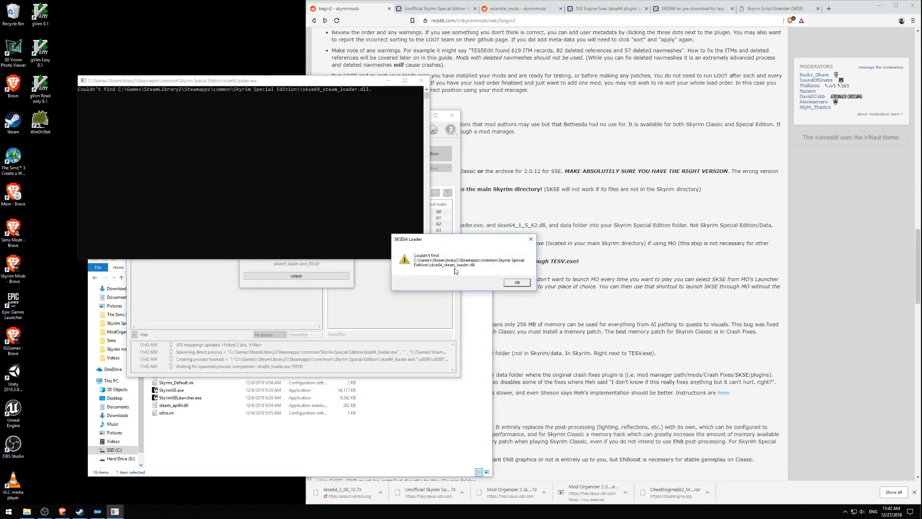
pyautogui.click(511, 283)
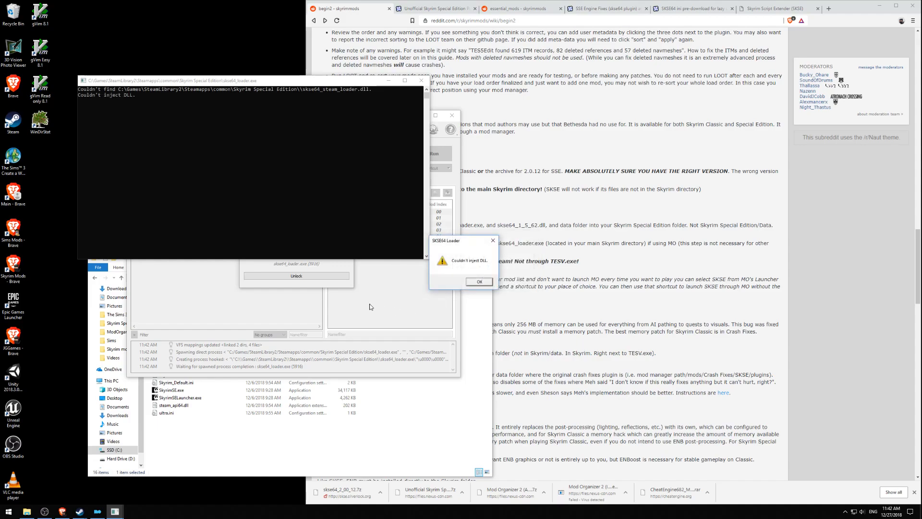
pyautogui.click(292, 276)
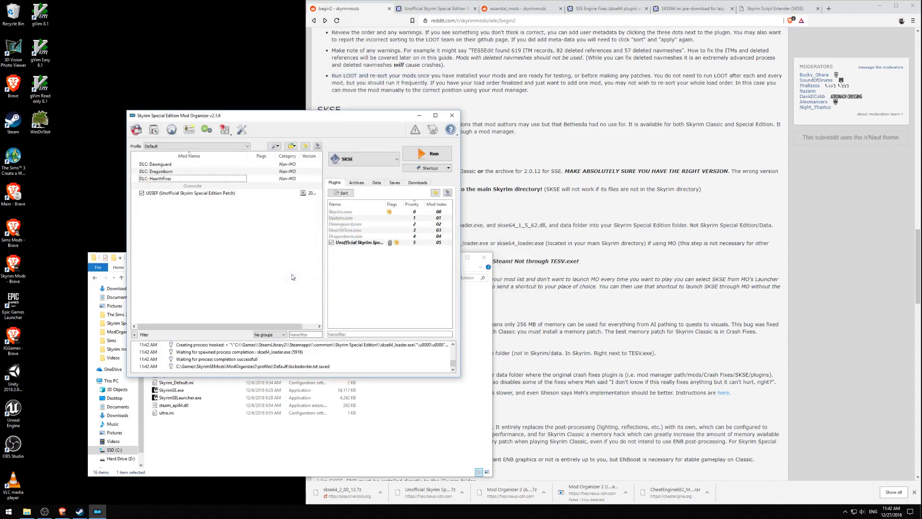
# - Open the Skyrim mods folder from Downloads in a separate window beside the Skyrim Special Edition folder
pyautogui.click(201, 427)
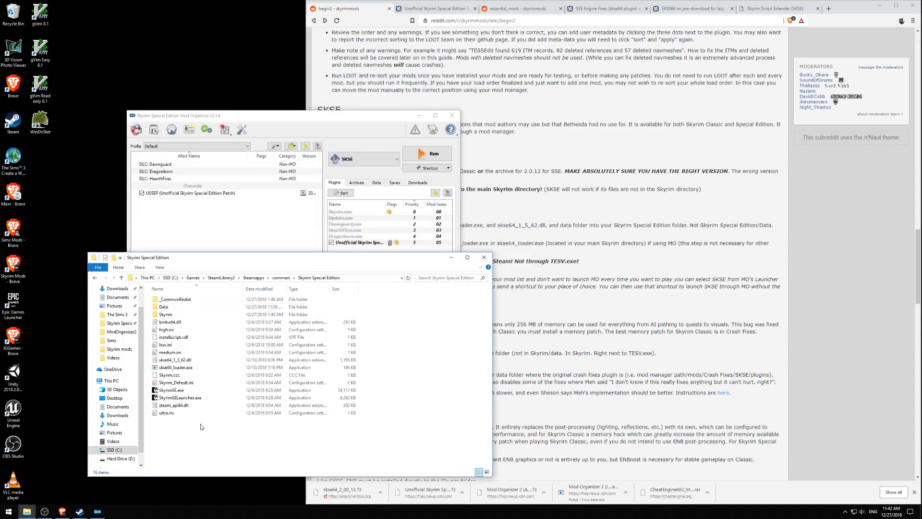
pyautogui.rightClick(115, 416)
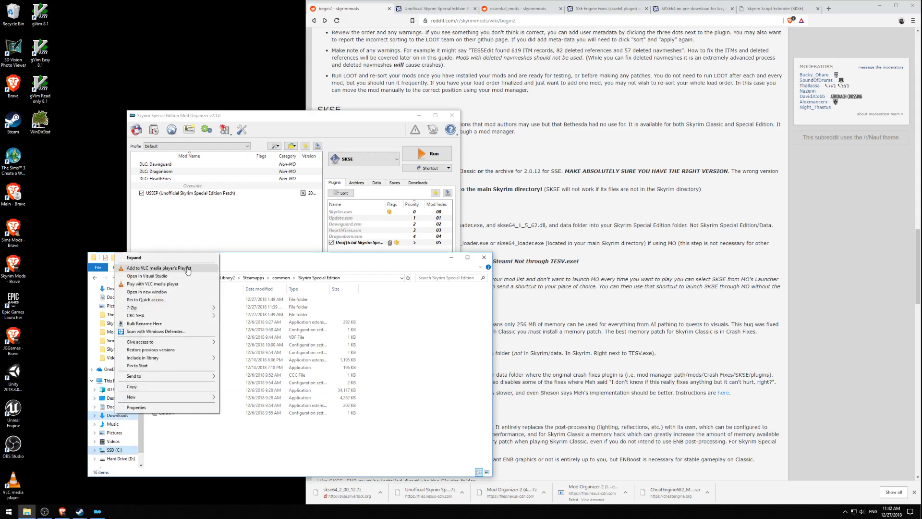
pyautogui.click(179, 291)
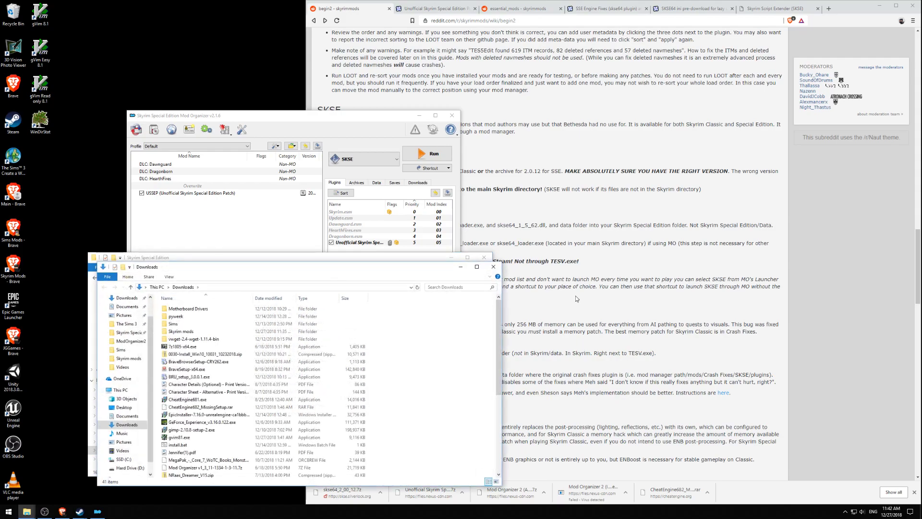
pyautogui.moveTo(647, 186); pyautogui.dragTo(657, 171)
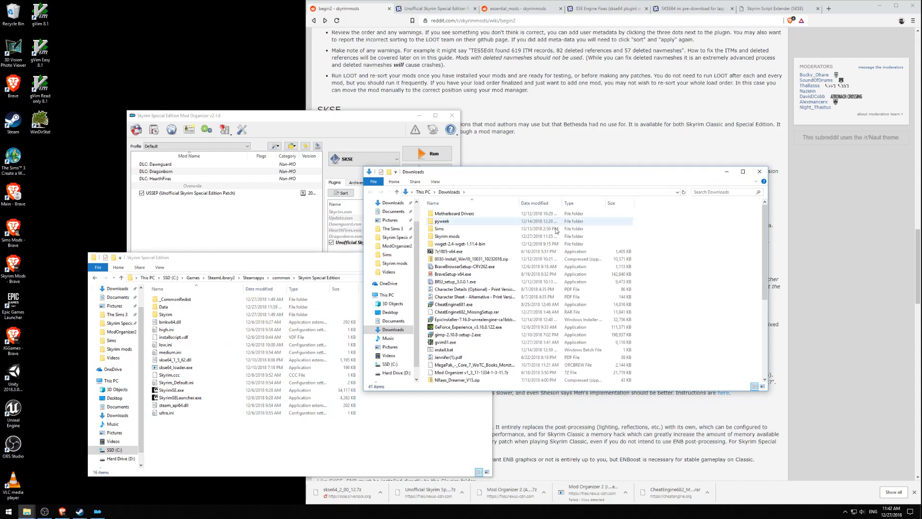
pyautogui.doubleClick(452, 235)
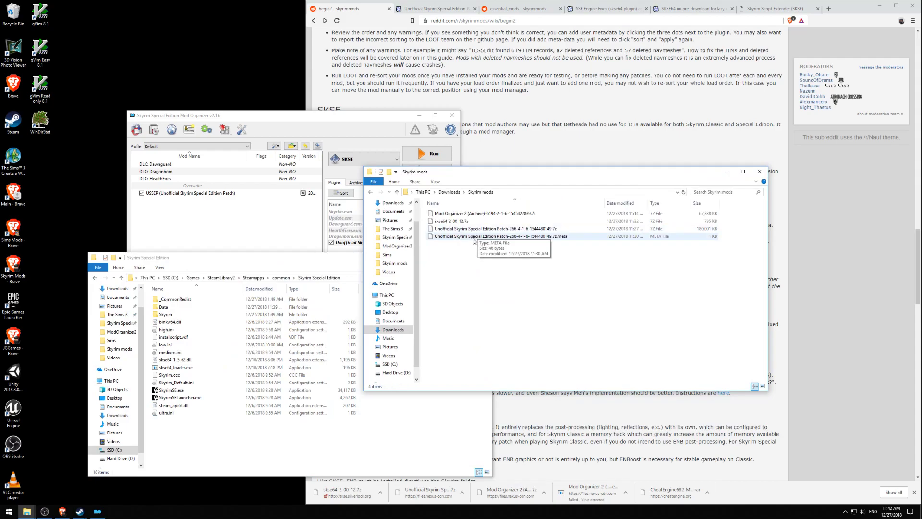
# - Open the skse64_2_00_12.7z archive and copy skse64_steam_loader.dll from its skse64_2_00_12 folder into the Skyrim Special Edition folder
pyautogui.rightClick(454, 221)
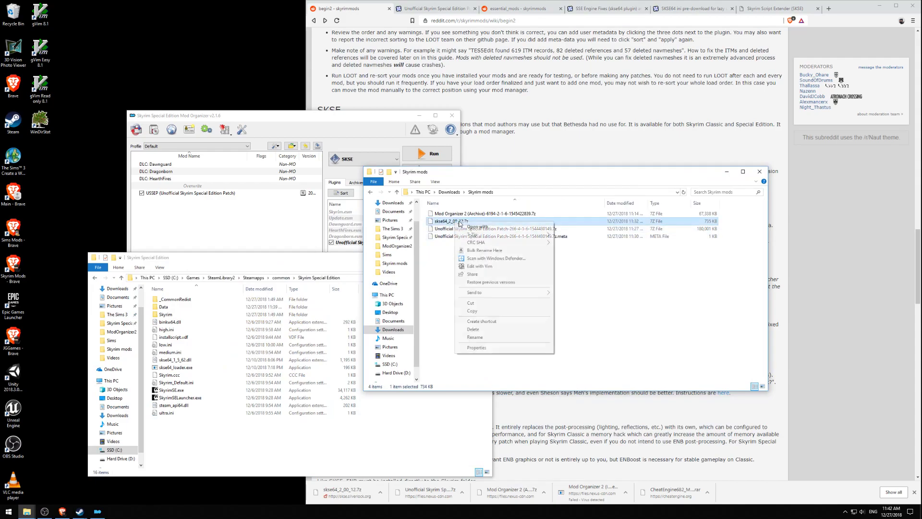
pyautogui.moveTo(489, 236)
pyautogui.click(566, 235)
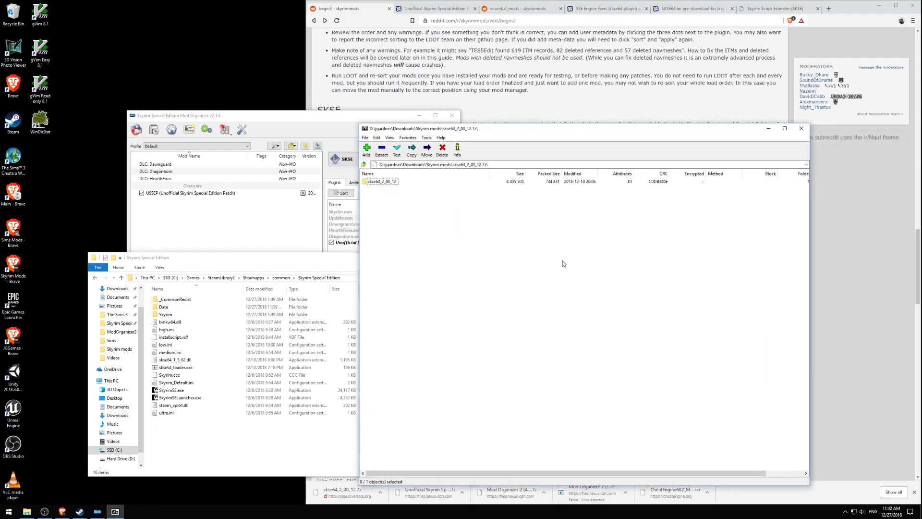
pyautogui.doubleClick(389, 183)
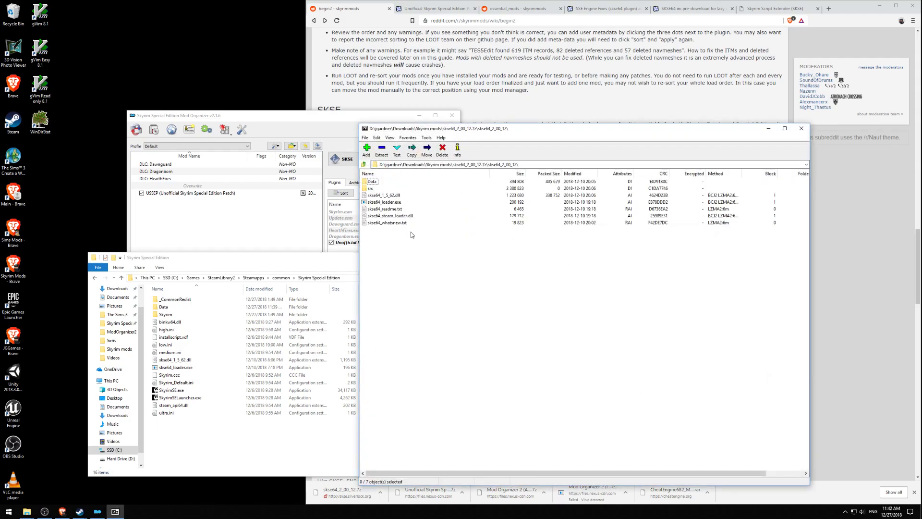
pyautogui.click(409, 216)
pyautogui.moveTo(391, 222); pyautogui.dragTo(198, 428)
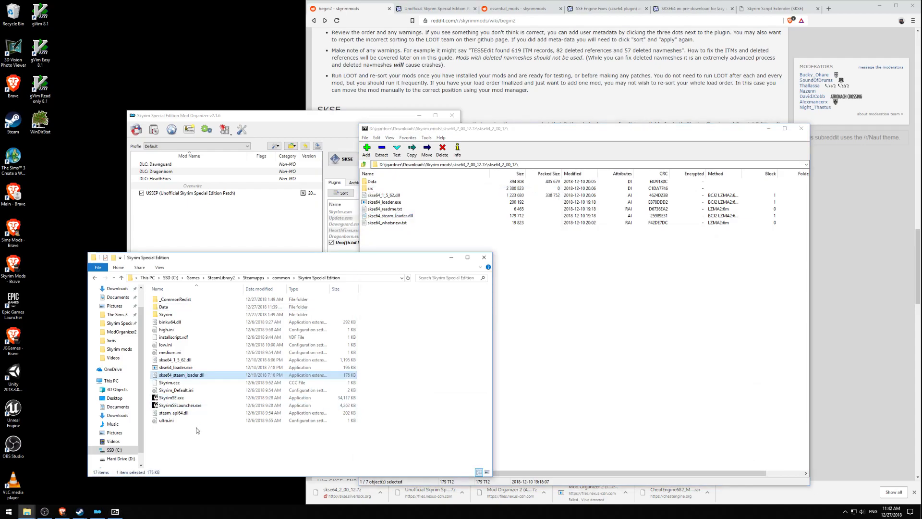
# - Run SKSE from Mod Organizer to launch the game, and choose to quit from its main menu
pyautogui.click(344, 131)
pyautogui.click(425, 153)
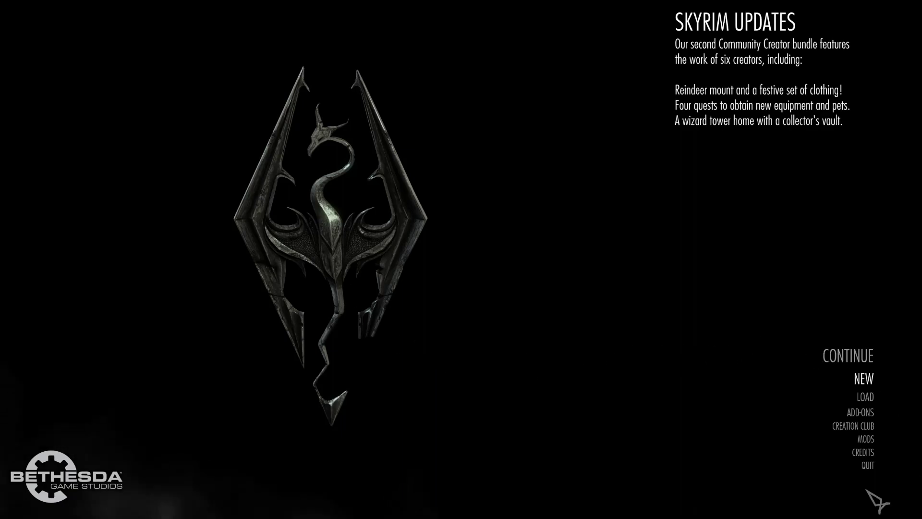
pyautogui.click(869, 463)
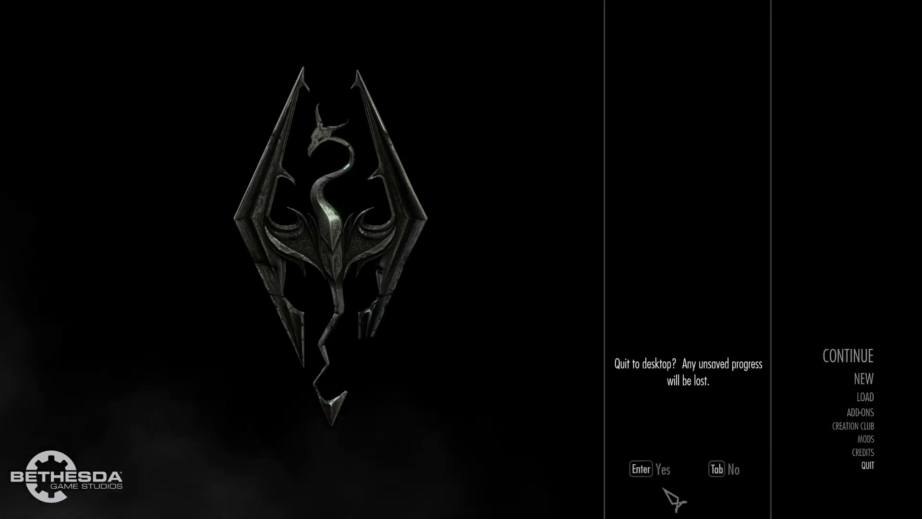